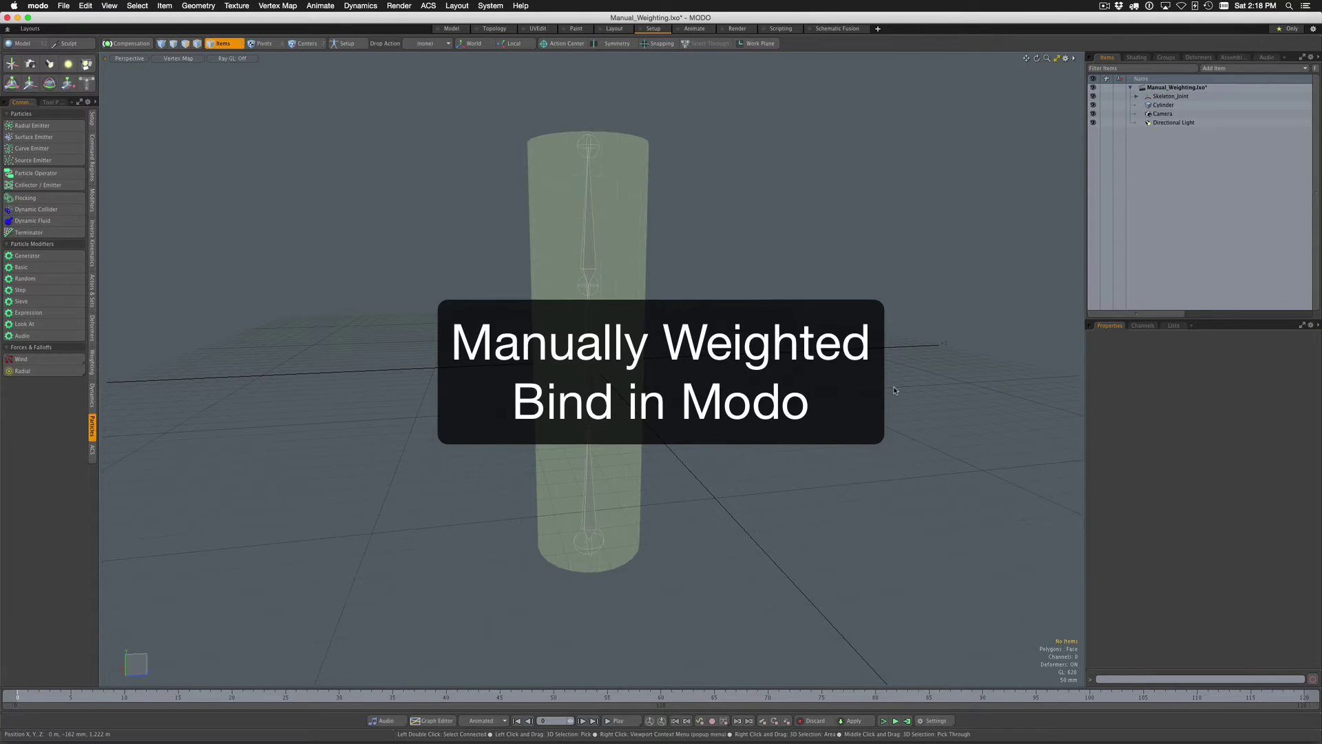
Select the Cylinder mesh together with Skeleton_Joint and turn on Setup mode.
{"action": "left_click_drag", "start_coordinate": [823, 401], "coordinate": [793, 389], "text": "alt"}
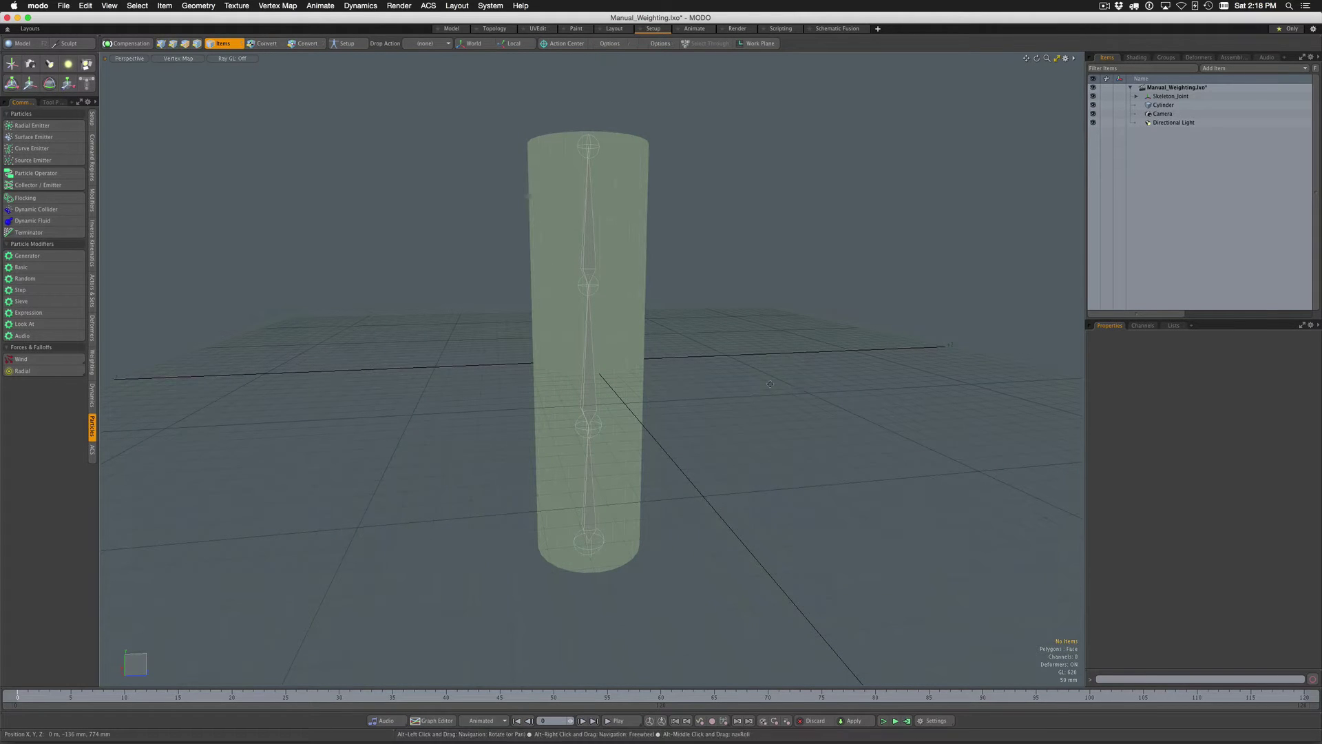
{"action": "left_click_drag", "start_coordinate": [786, 383], "coordinate": [792, 379], "text": "alt+shift"}
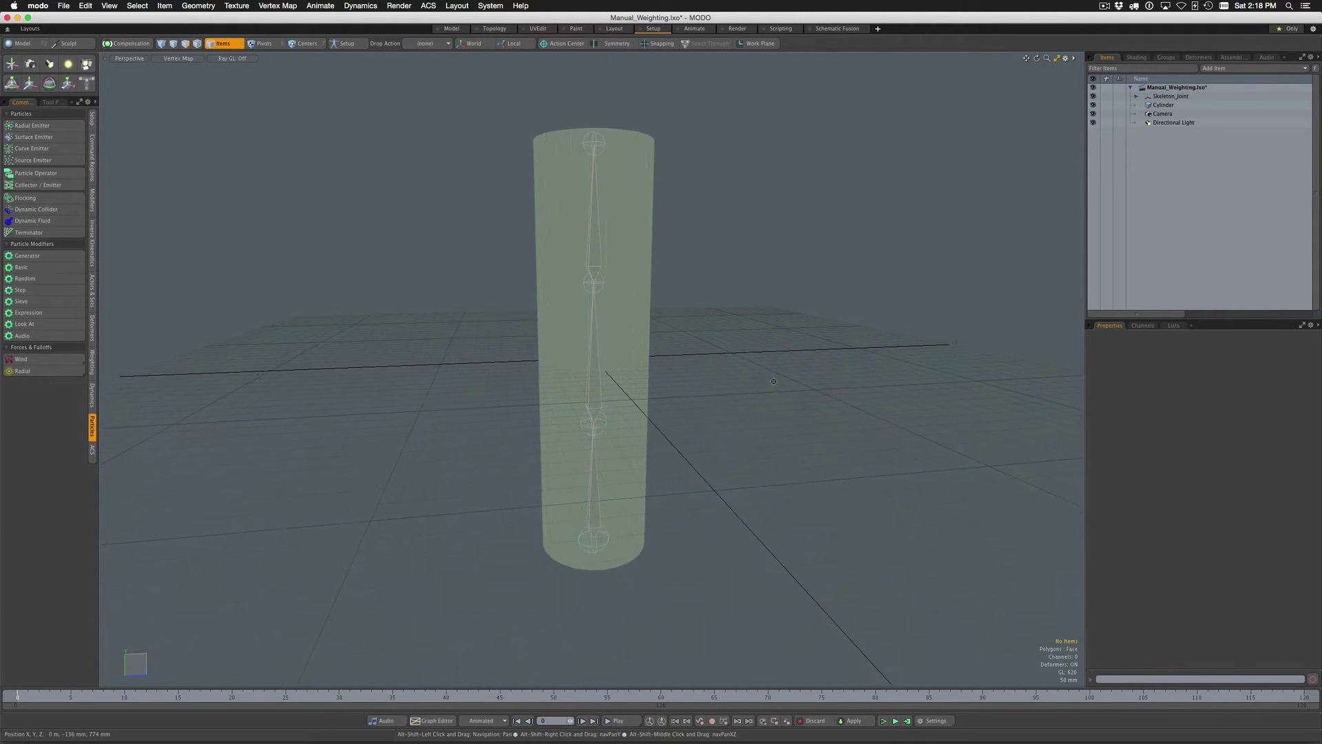
{"action": "left_click", "coordinate": [1161, 105]}
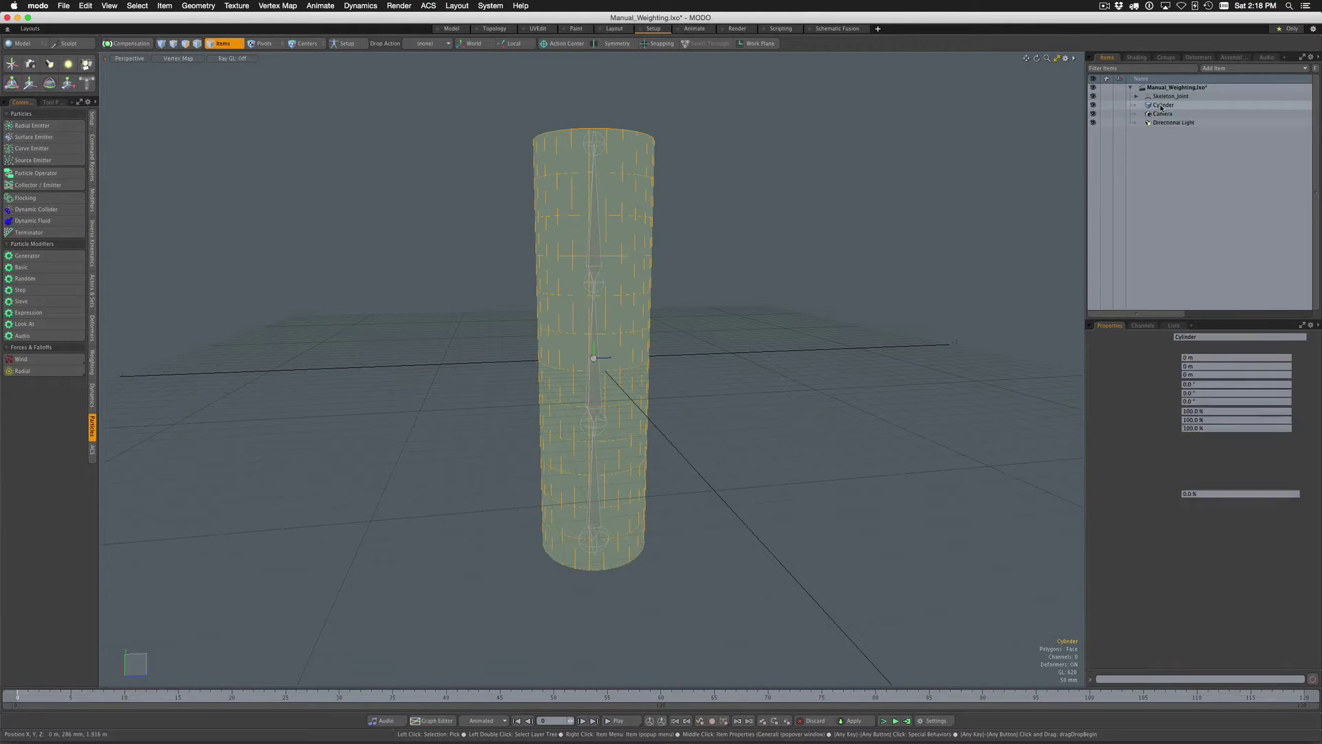
{"action": "left_click", "coordinate": [1161, 97], "text": "shift"}
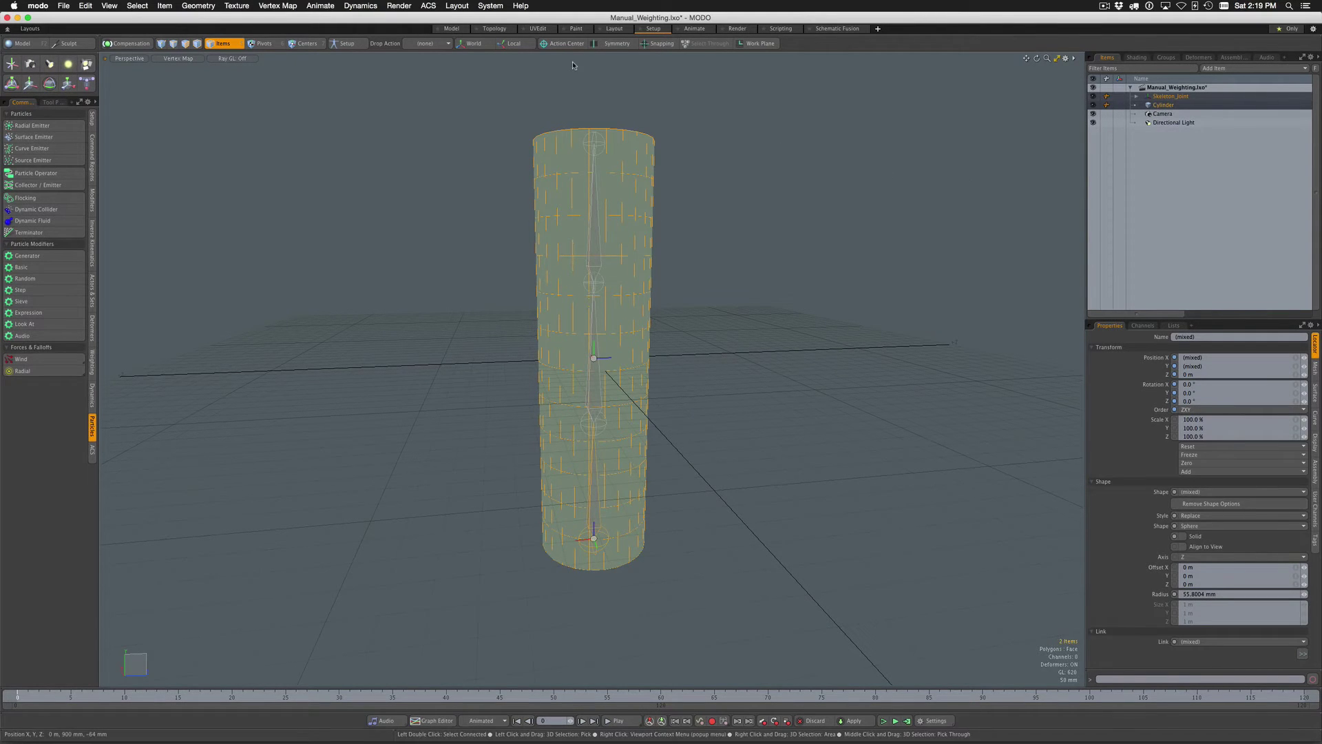
{"action": "left_click", "coordinate": [347, 43]}
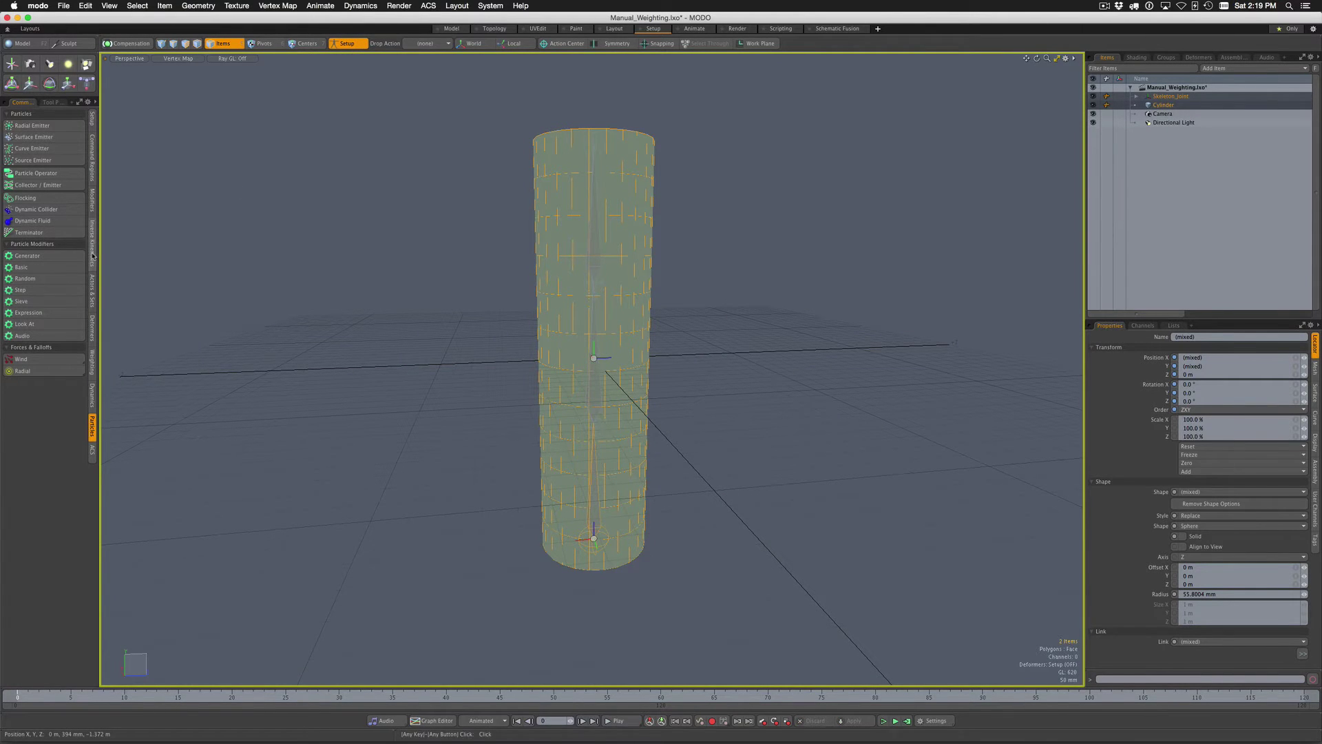
Bind the cylinder to the skeleton with the Heat bind type, leaving Limit Weights off.
{"action": "left_click", "coordinate": [92, 327]}
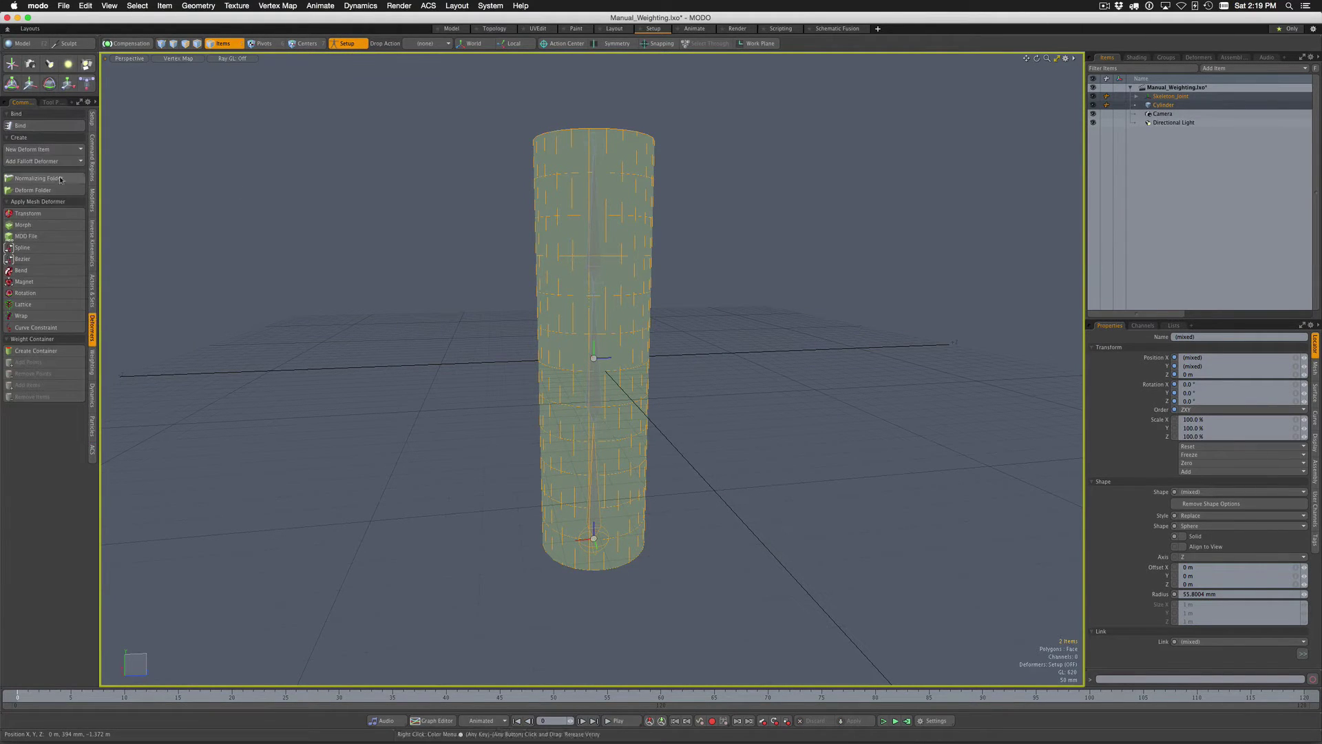
{"action": "left_click", "coordinate": [44, 128]}
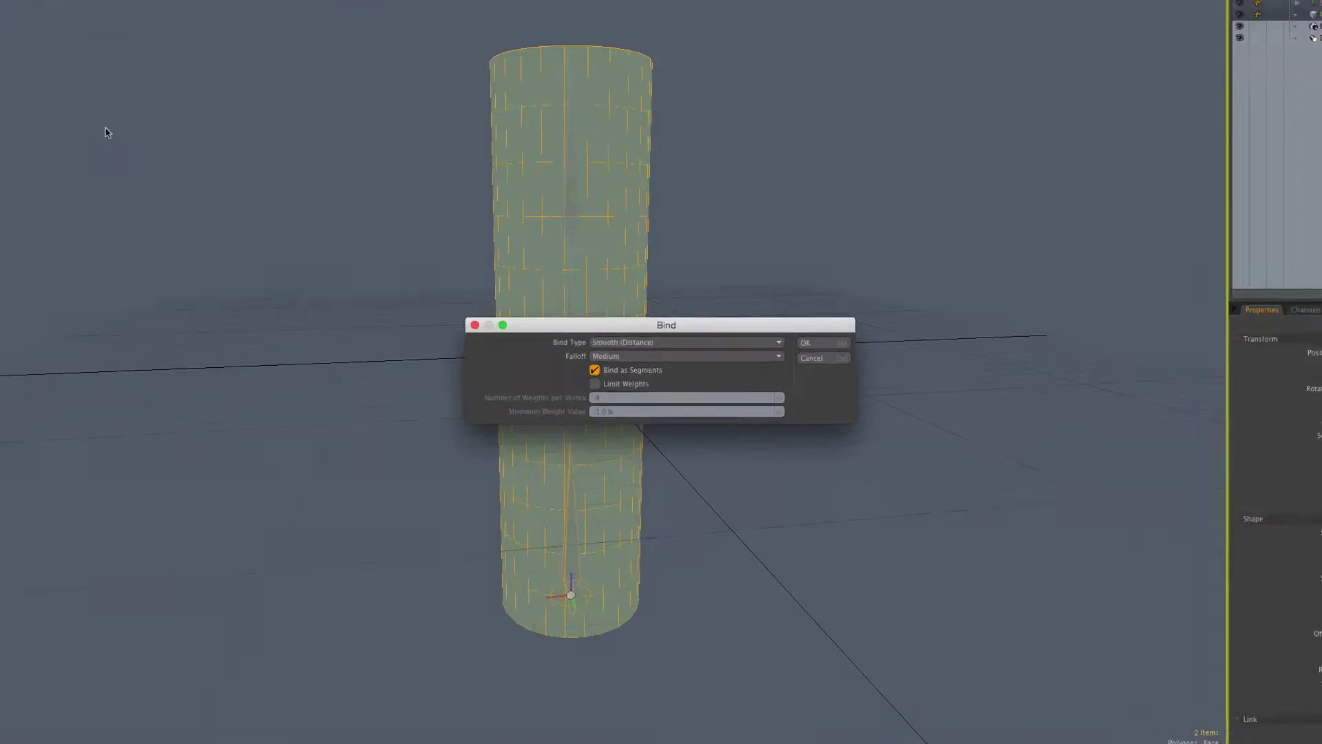
{"action": "left_click", "coordinate": [654, 301]}
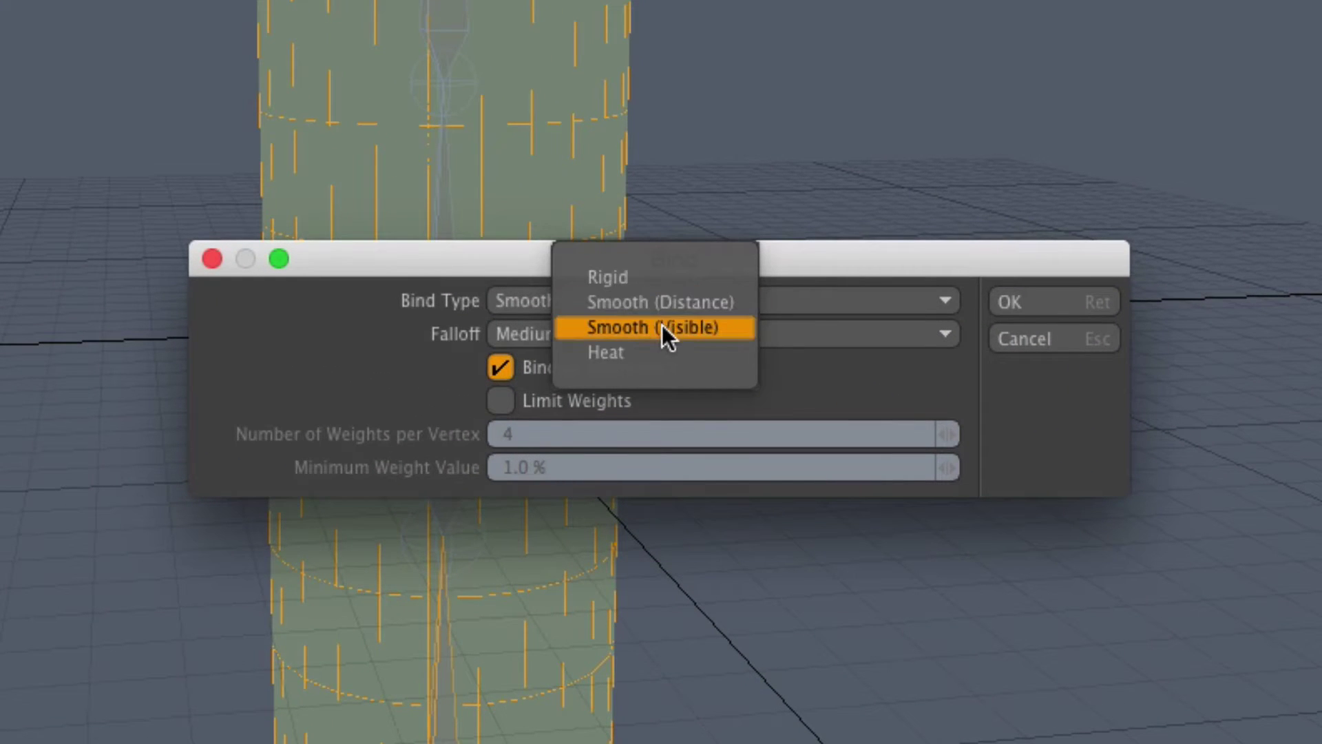
{"action": "left_click", "coordinate": [652, 346]}
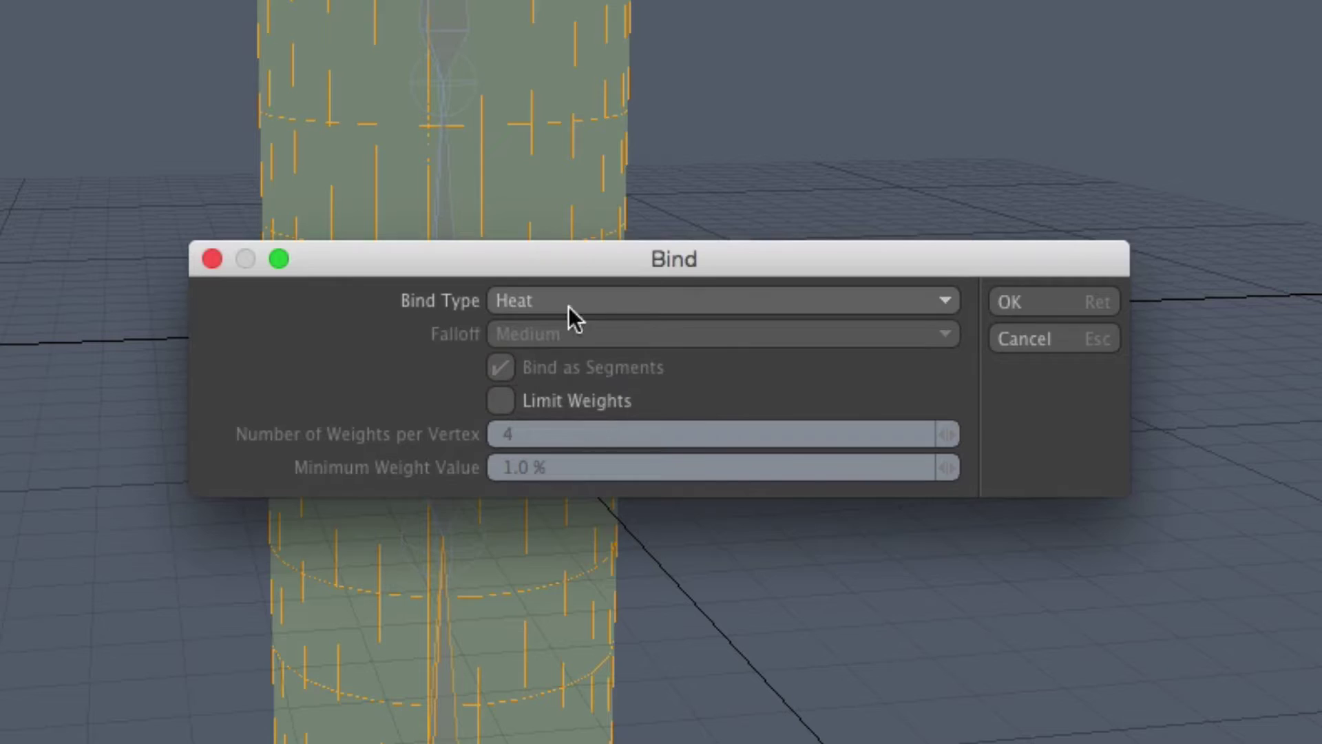
{"action": "left_click_drag", "start_coordinate": [649, 266], "coordinate": [551, 212]}
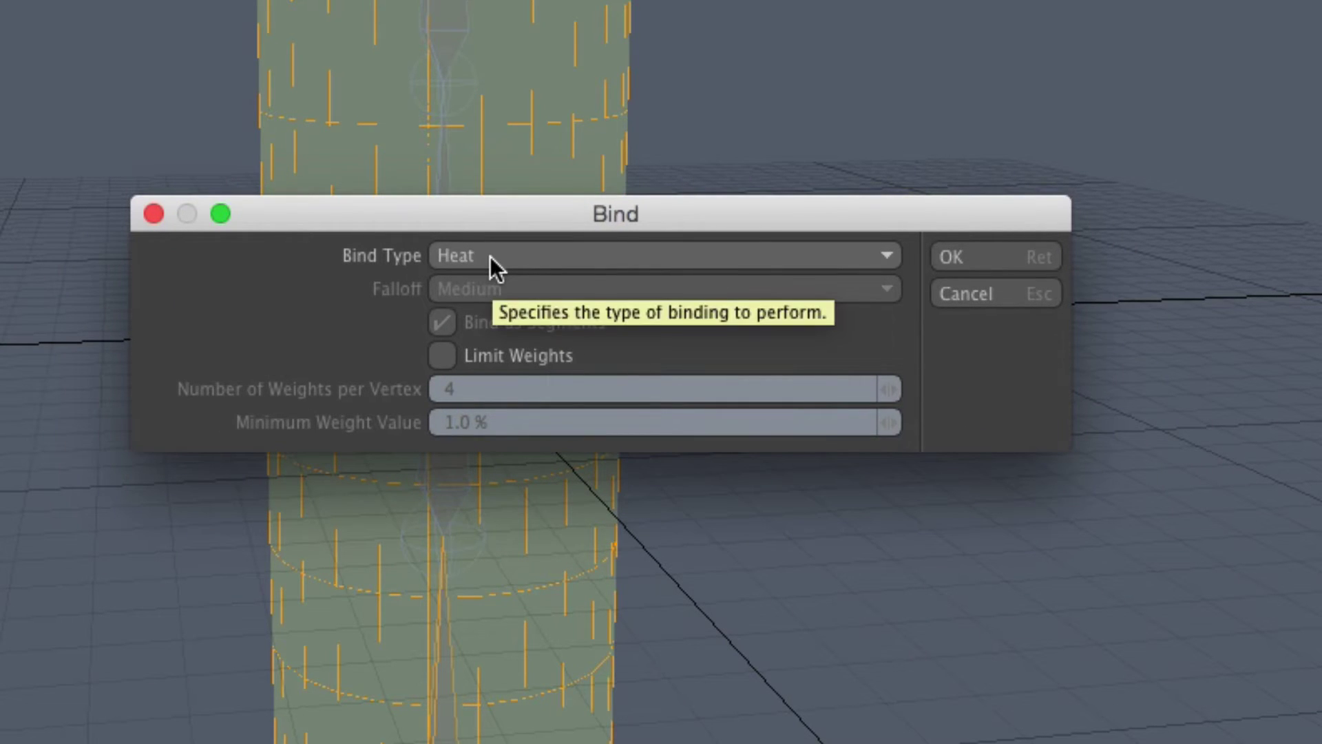
{"action": "left_click_drag", "start_coordinate": [500, 219], "coordinate": [486, 188]}
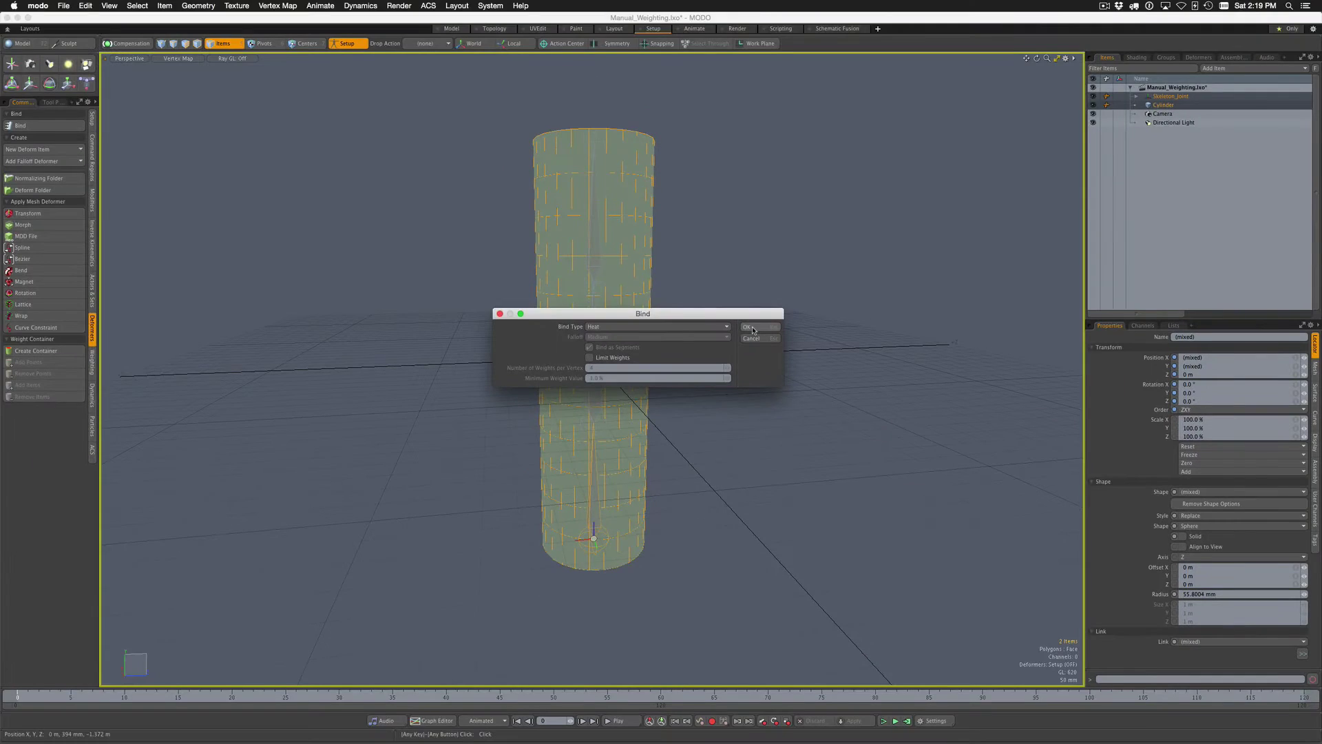
{"action": "left_click", "coordinate": [749, 327]}
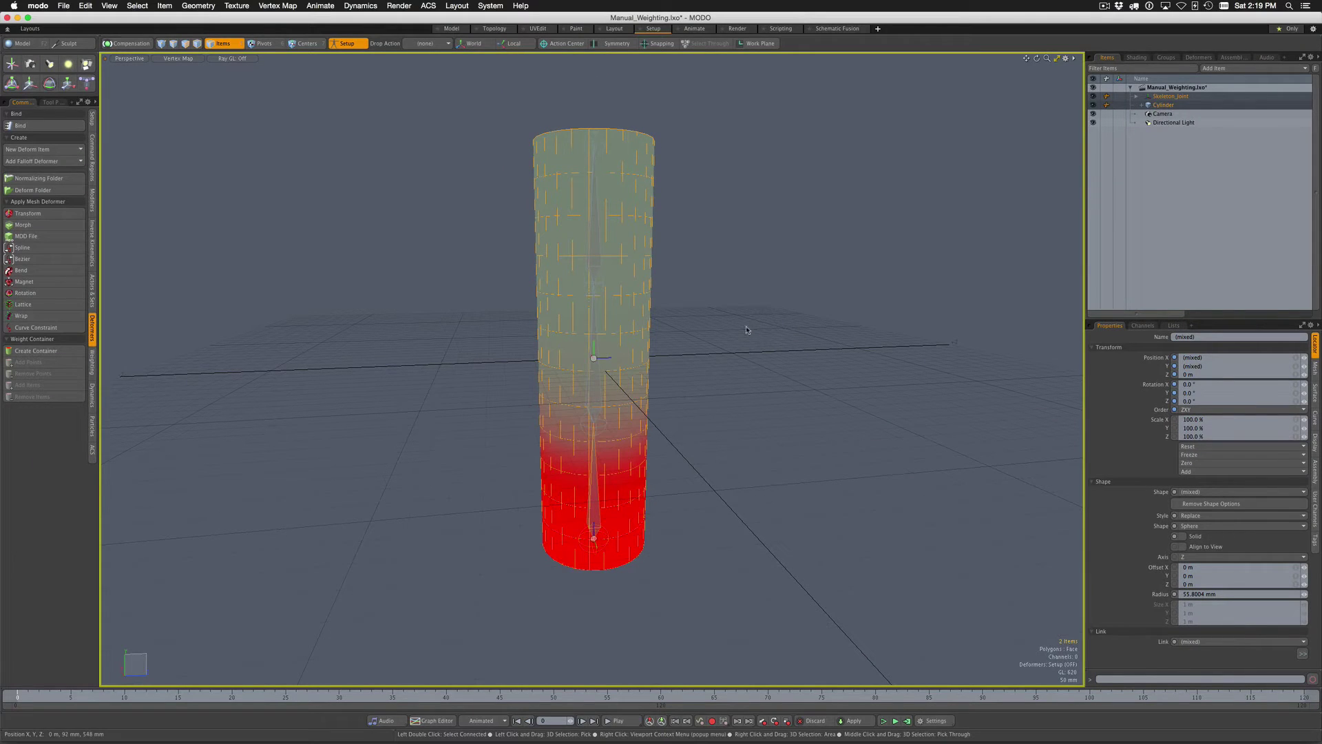
Select the Cylinder mesh and inspect each skeleton joint's weight map on it in turn.
{"action": "left_click", "coordinate": [1164, 105]}
{"action": "left_click", "coordinate": [1174, 325]}
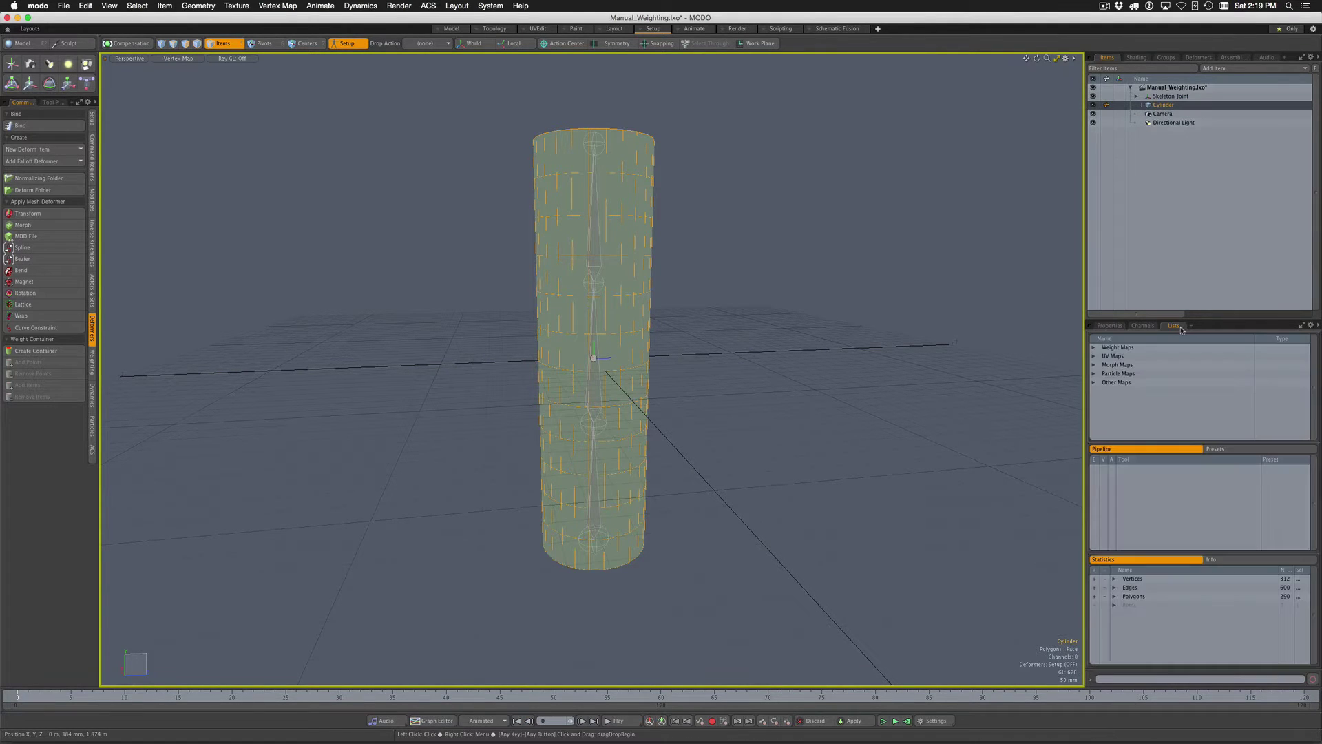
{"action": "left_click", "coordinate": [1094, 348]}
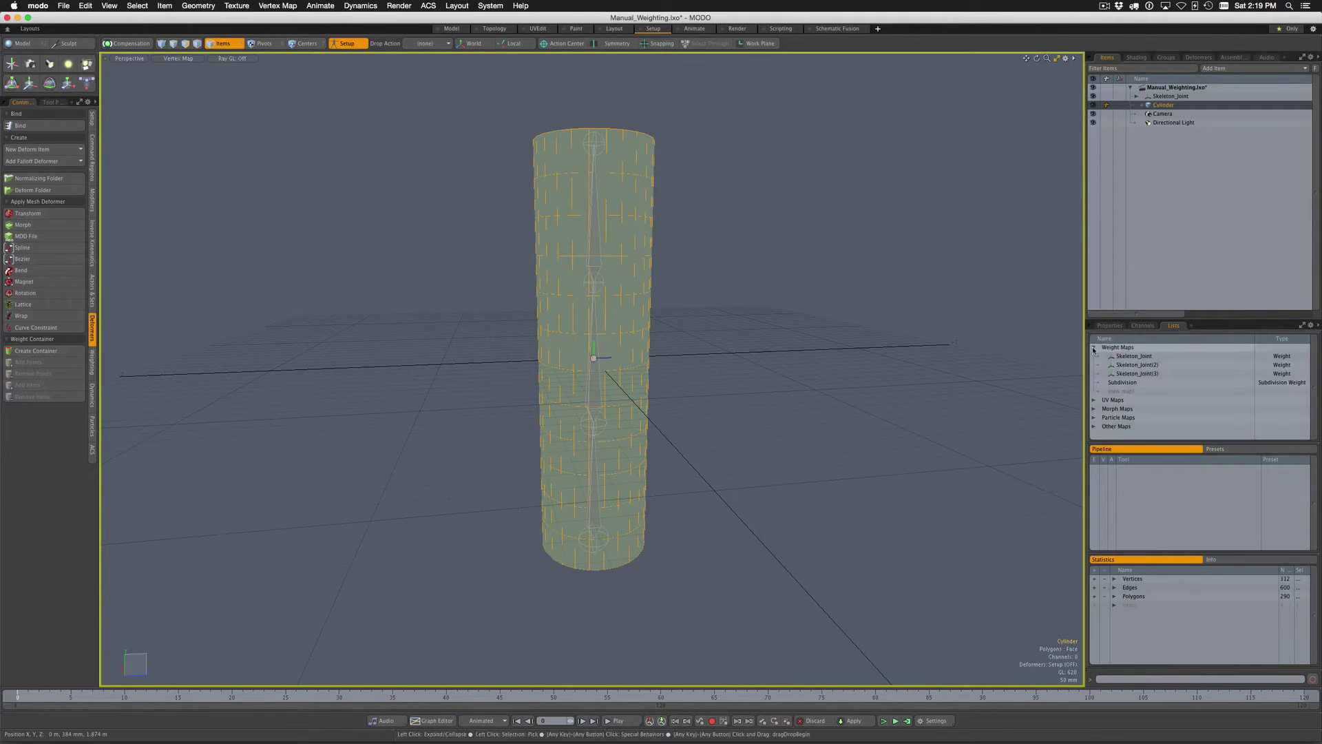
{"action": "left_click", "coordinate": [1129, 357]}
{"action": "left_click", "coordinate": [1130, 365]}
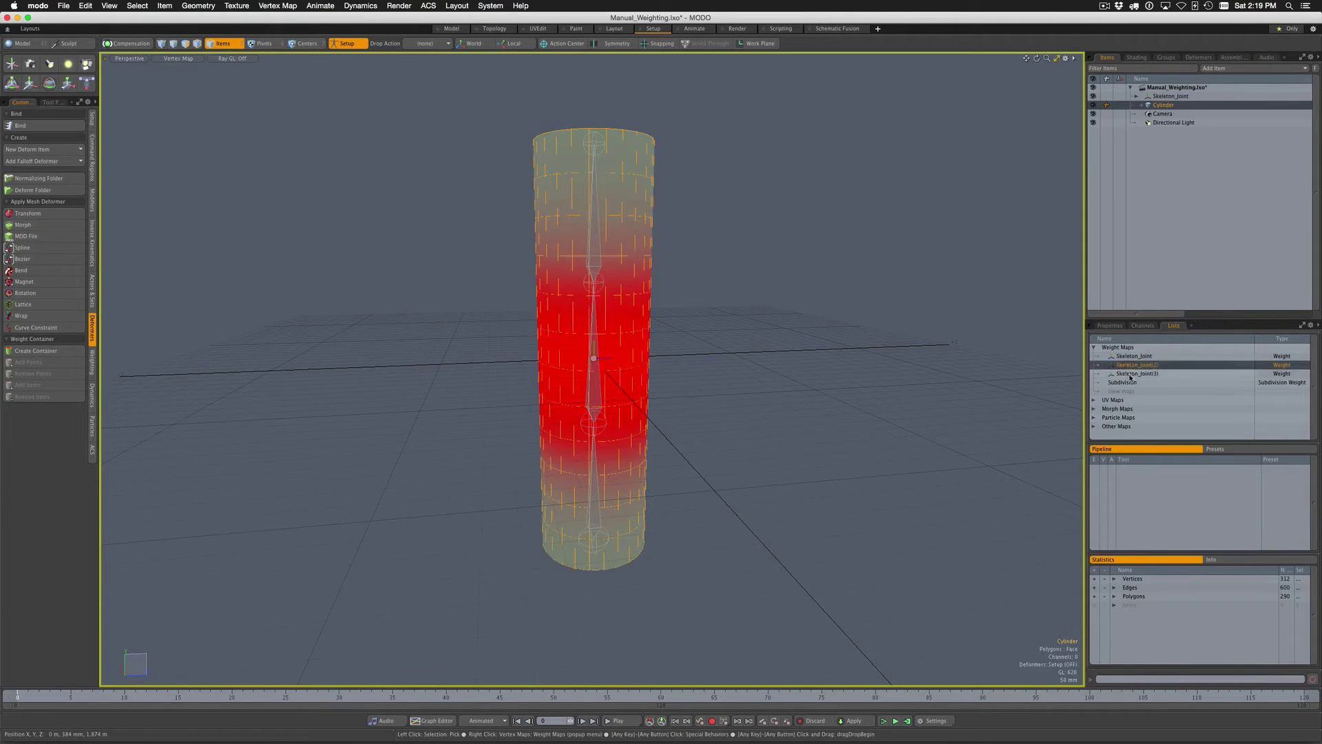
{"action": "left_click", "coordinate": [1130, 373]}
{"action": "left_click", "coordinate": [1130, 365]}
{"action": "left_click", "coordinate": [1129, 356]}
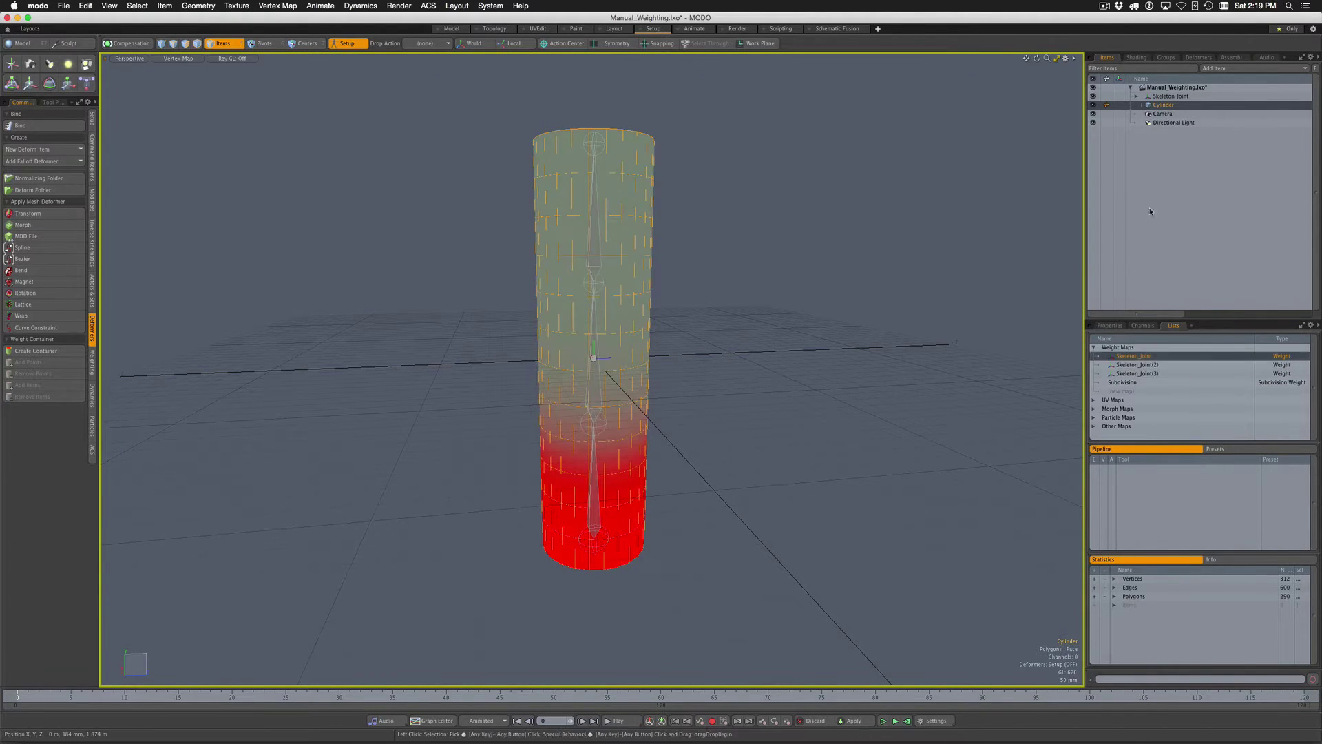
Expand the Normalizing Folder among the deformers and inspect the influence of its third joint's transform deformer.
{"action": "left_click", "coordinate": [1199, 57]}
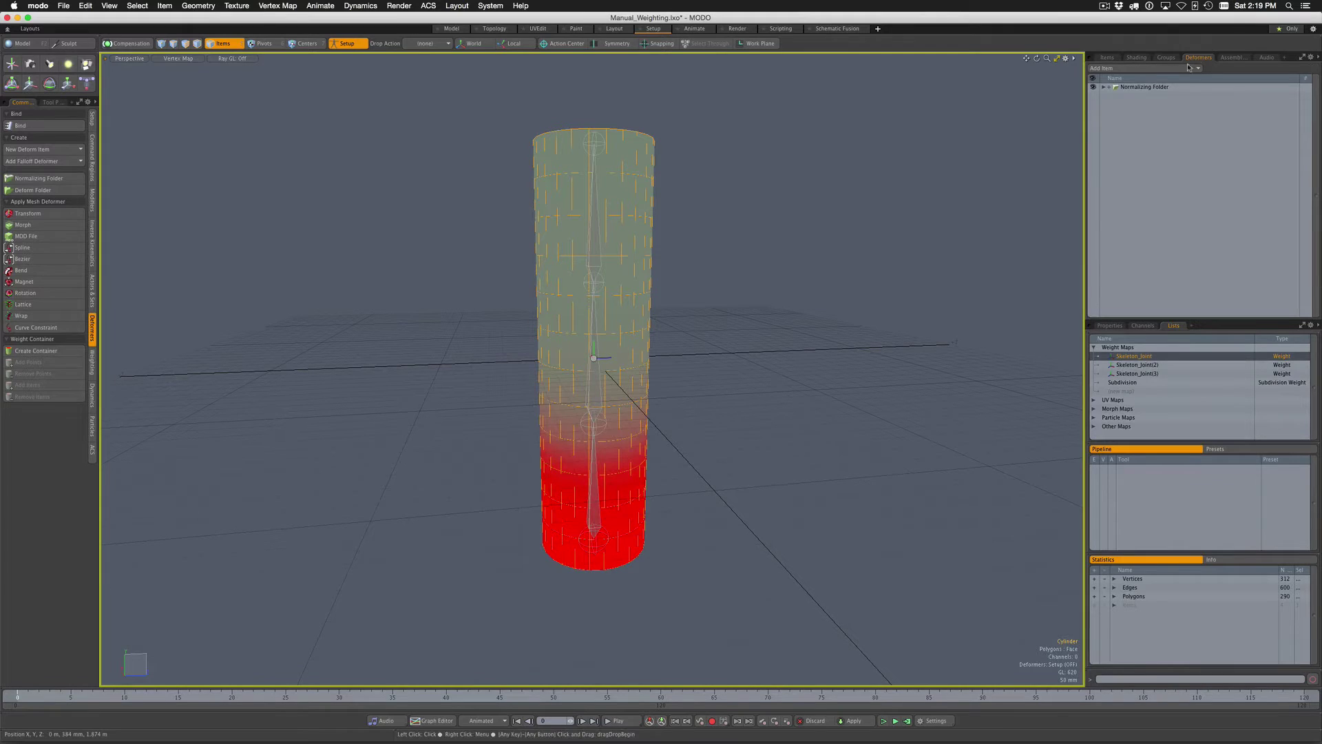
{"action": "left_click", "coordinate": [1104, 88]}
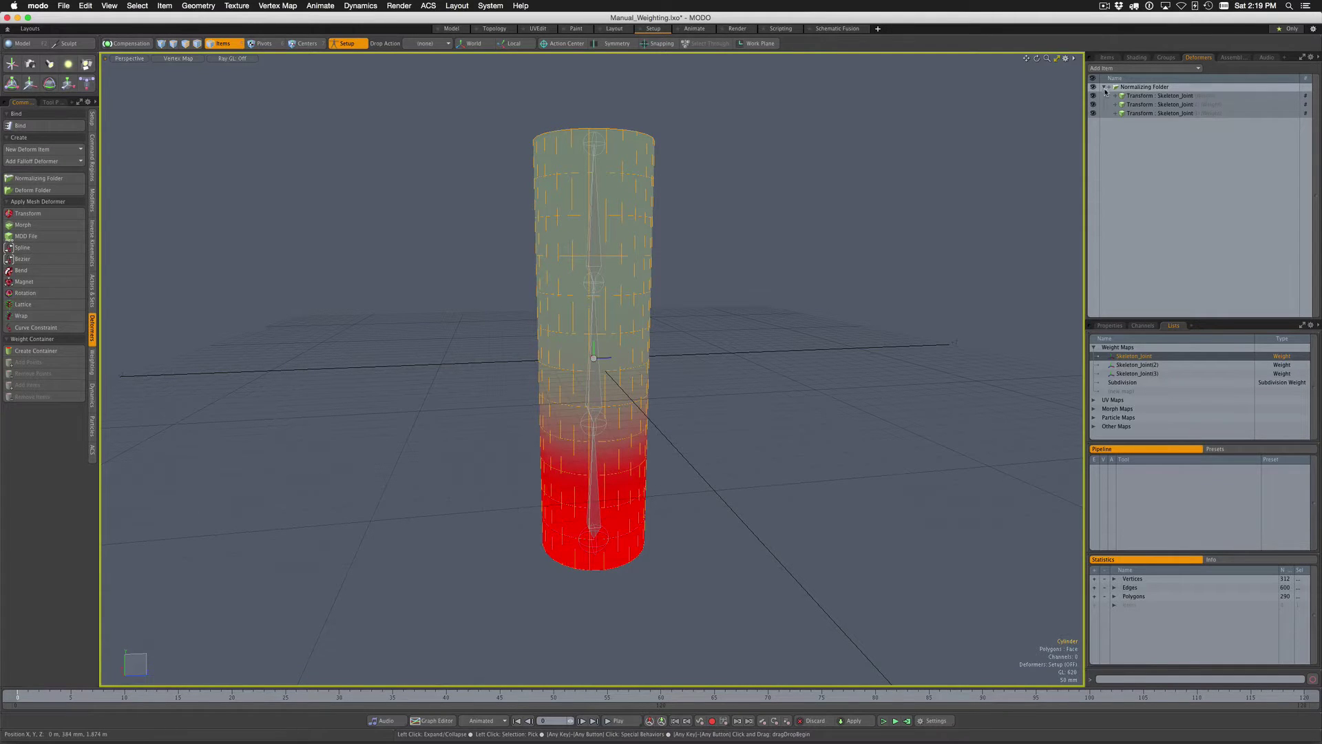
{"action": "left_click", "coordinate": [1132, 113]}
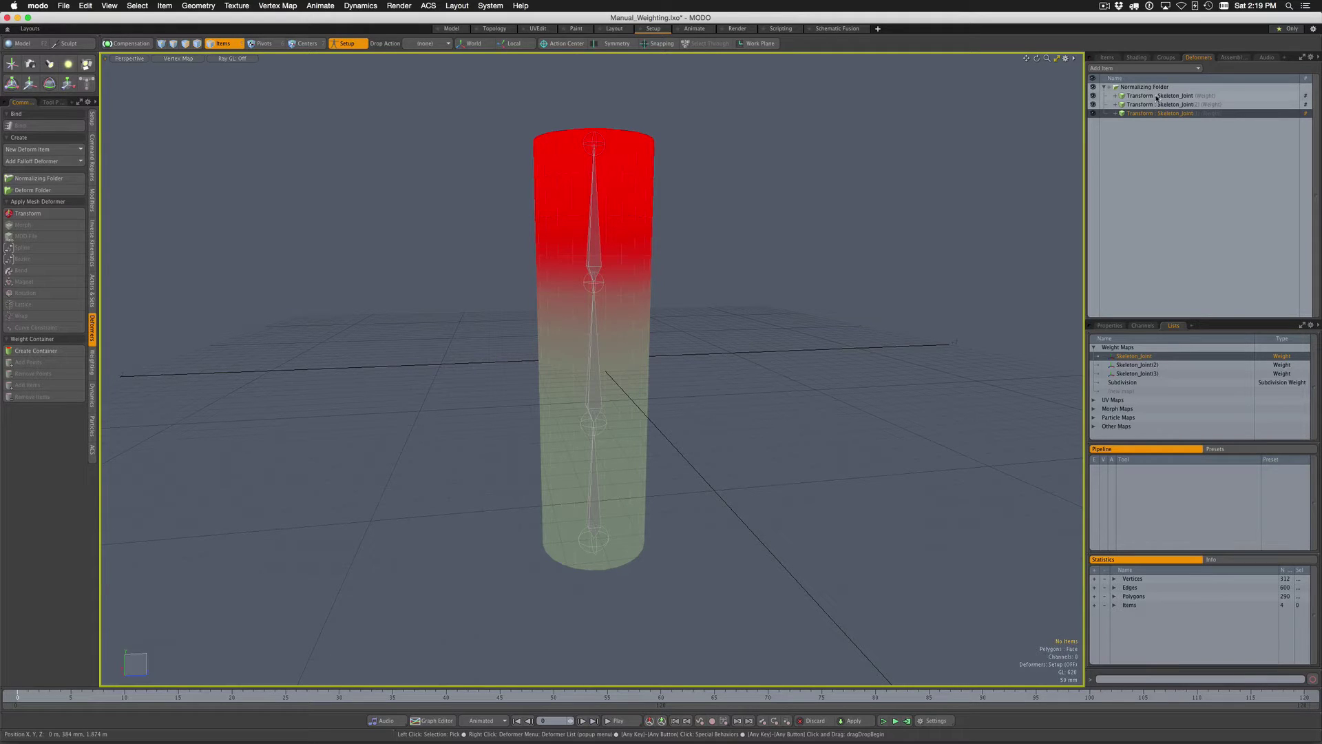
{"action": "left_click", "coordinate": [1107, 58]}
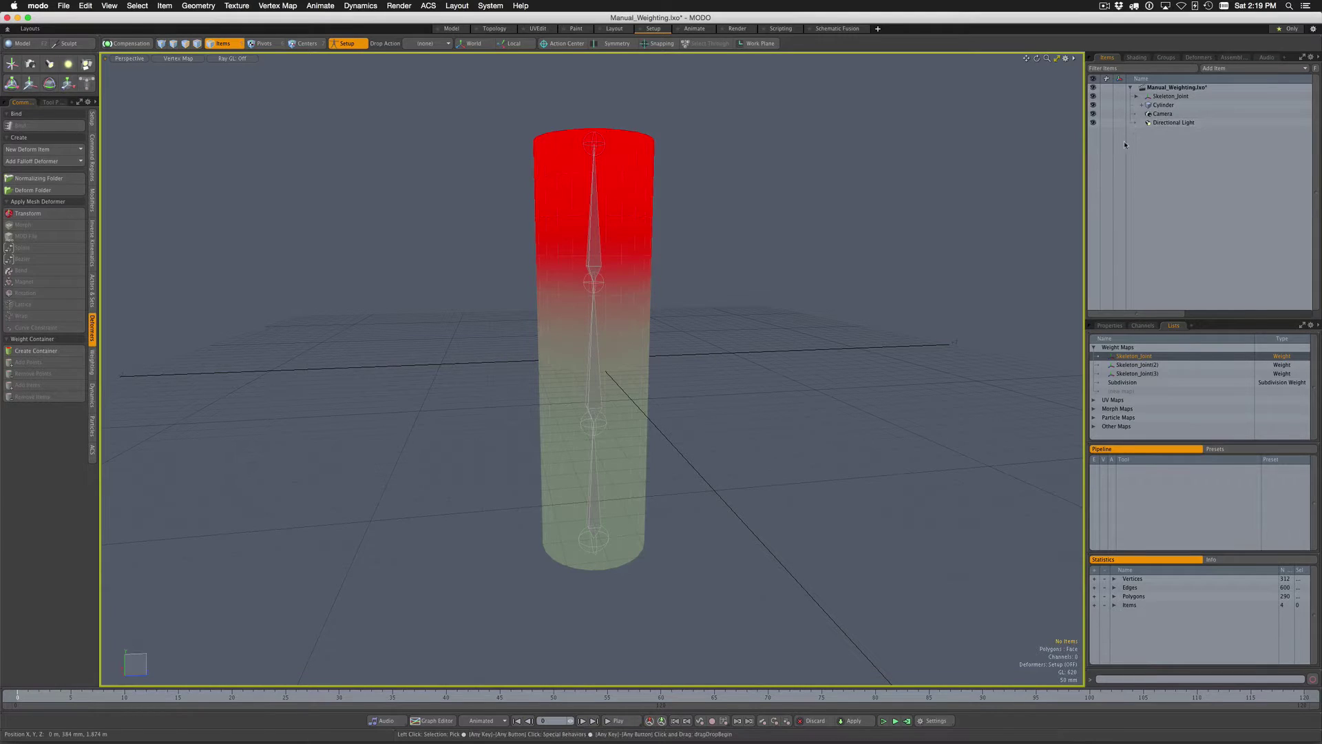
Compare the weight maps of the three skeleton joints again, finishing with the bottom joint's falloff.
{"action": "left_click", "coordinate": [1144, 364]}
{"action": "left_click", "coordinate": [1145, 374]}
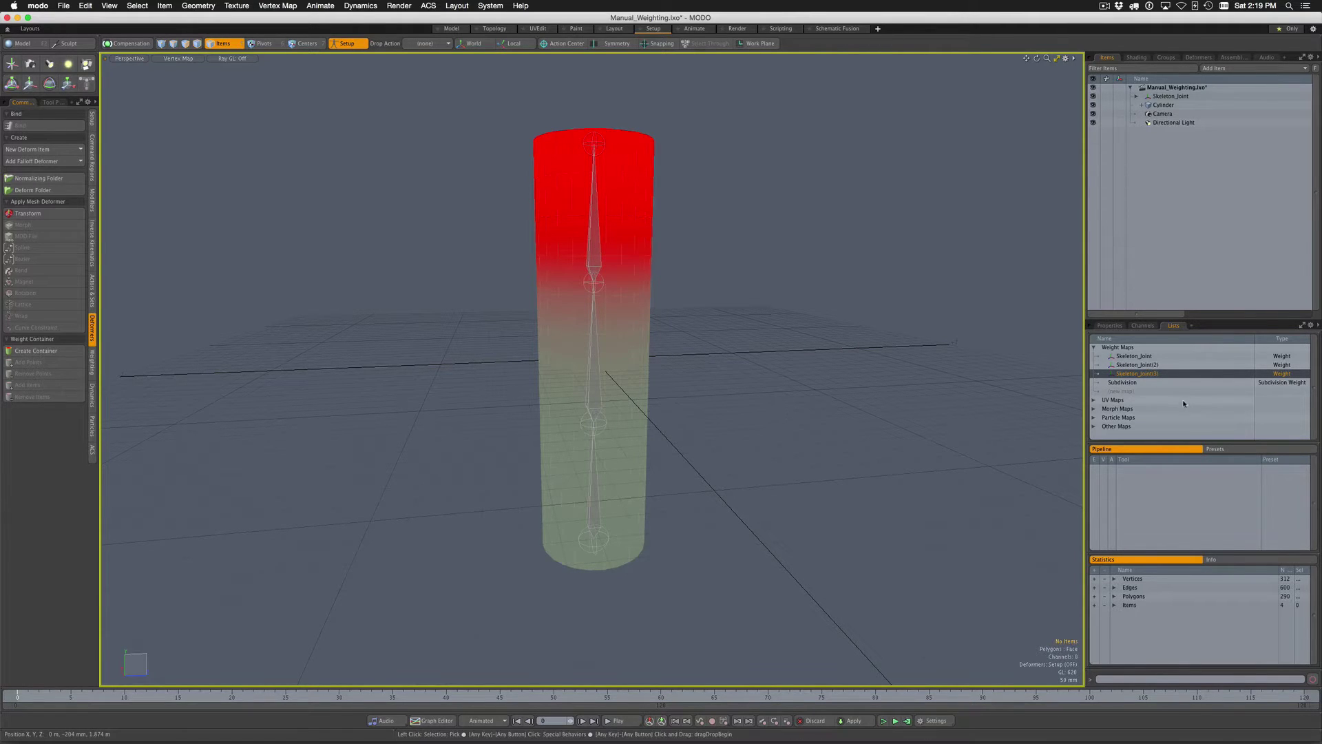
{"action": "left_click", "coordinate": [1147, 365]}
{"action": "left_click", "coordinate": [1147, 356]}
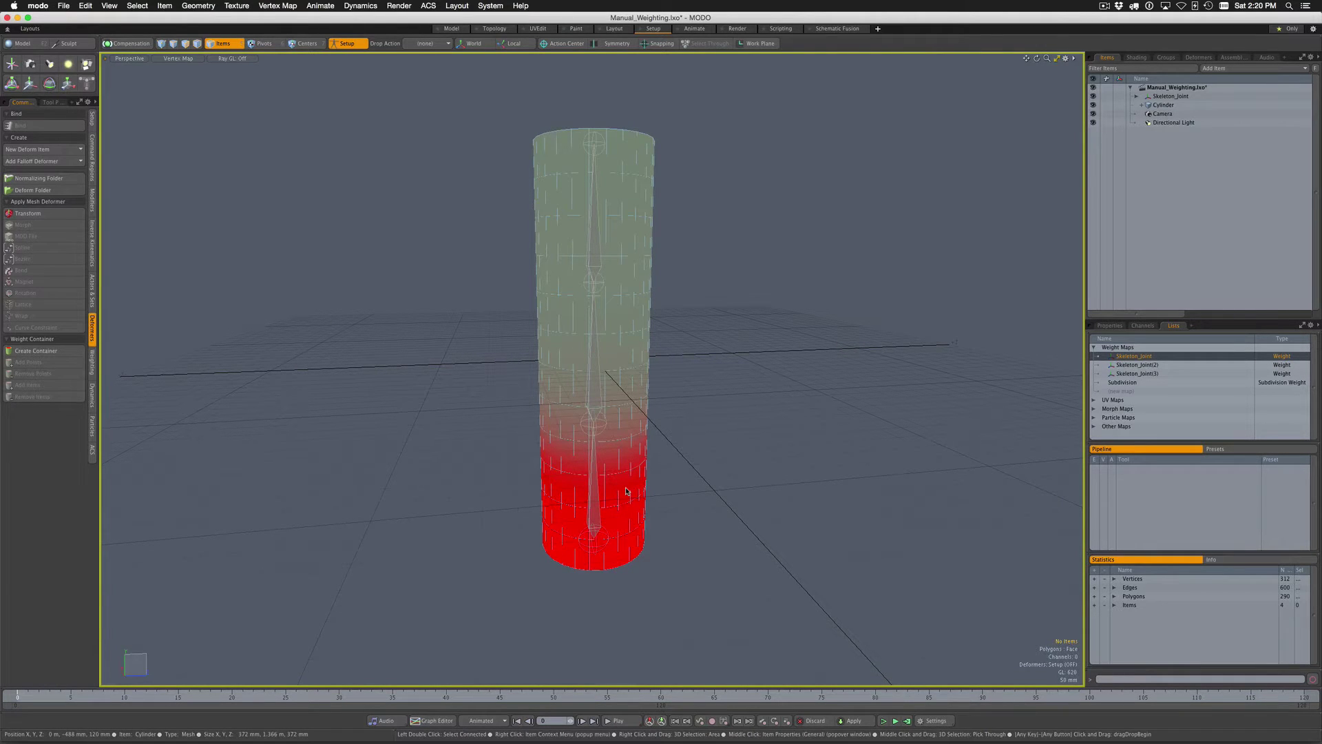
{"action": "left_click_drag", "start_coordinate": [694, 478], "coordinate": [694, 475], "text": "alt"}
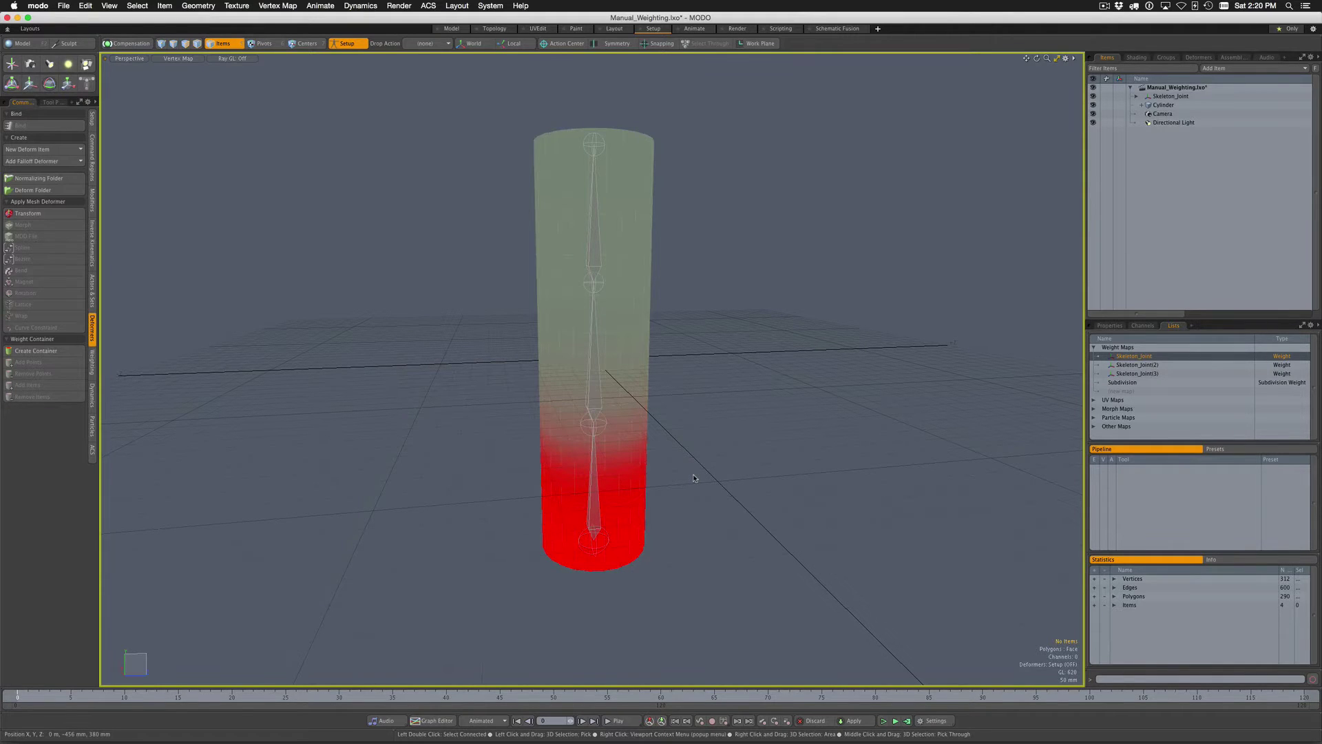
{"action": "mouse_move", "coordinate": [695, 478]}
{"action": "left_mouse_down", "text": "alt"}
{"action": "mouse_move", "coordinate": [693, 466]}
{"action": "mouse_move", "coordinate": [690, 477]}
{"action": "left_mouse_up", "text": "alt"}
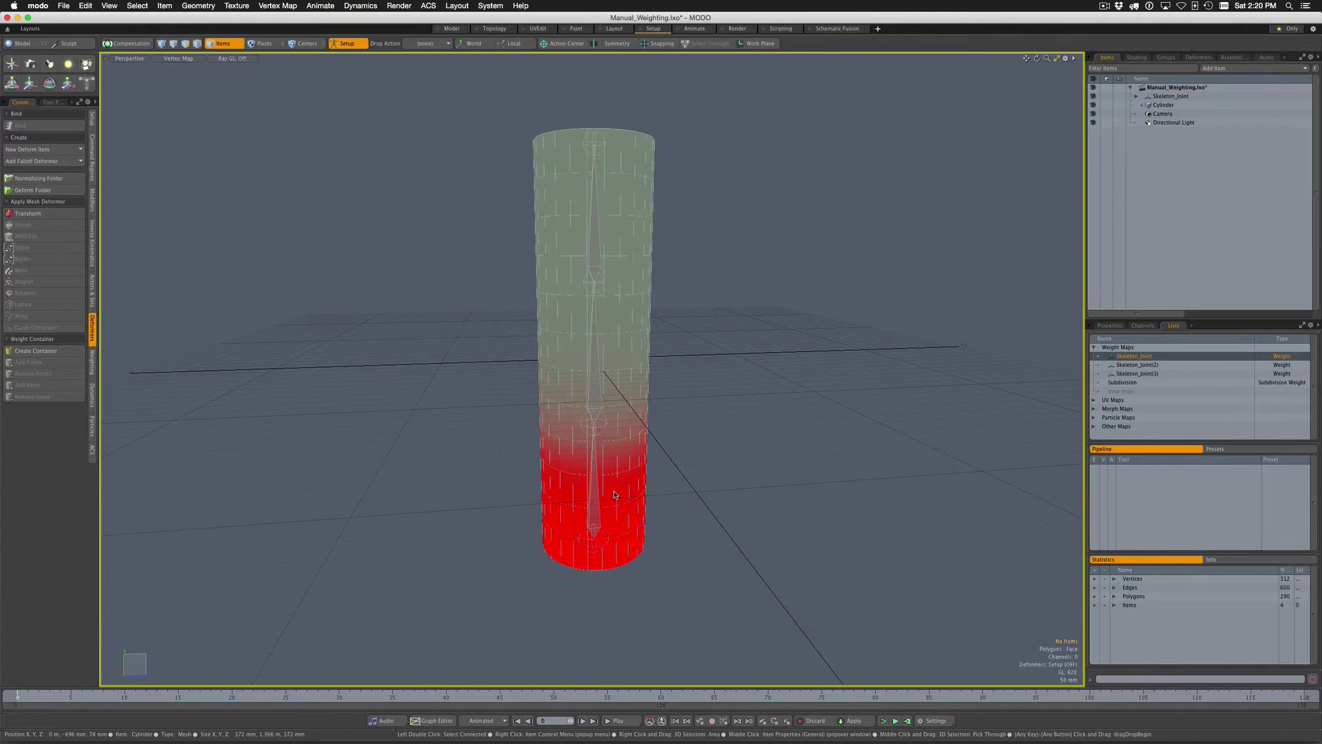
{"action": "left_click_drag", "start_coordinate": [615, 494], "coordinate": [692, 462], "text": "alt"}
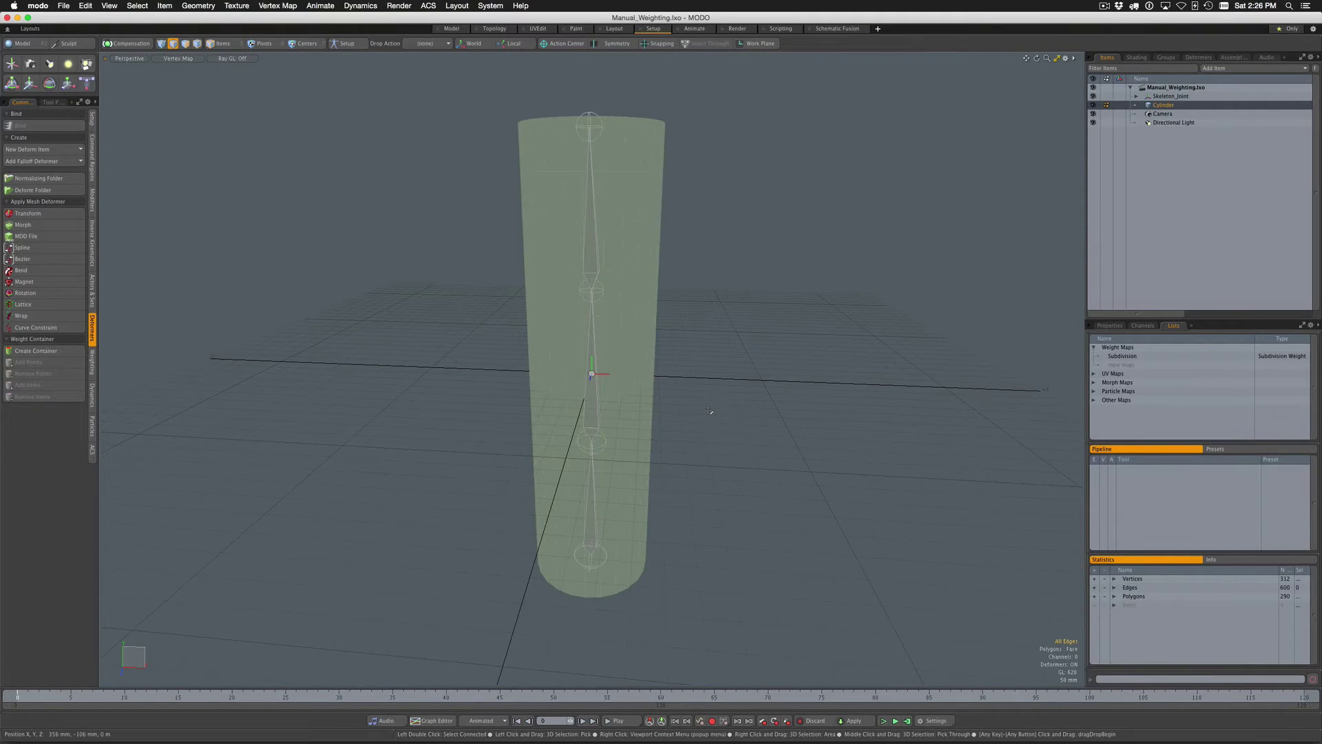
Check the scene's deformer list for any existing deformers and return to the item list.
{"action": "left_click_drag", "start_coordinate": [737, 396], "coordinate": [739, 390], "text": "alt+shift"}
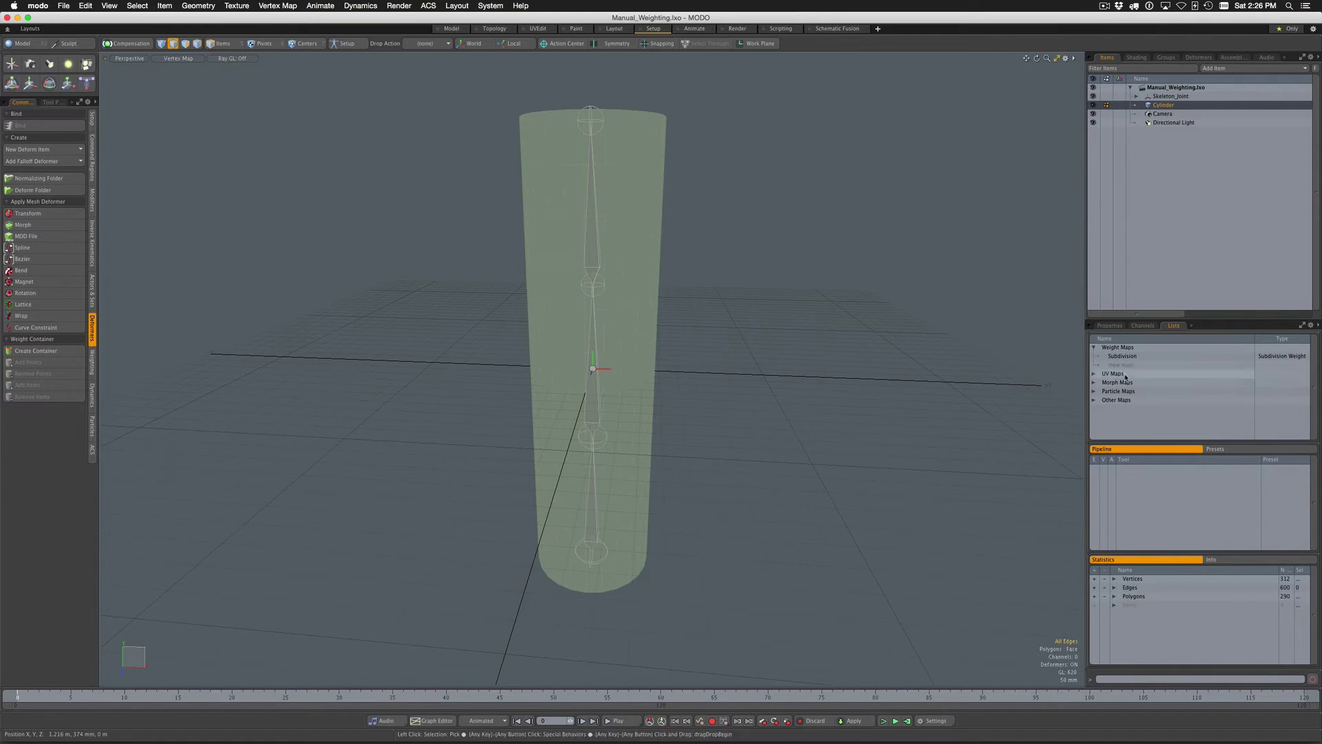
{"action": "left_click", "coordinate": [1208, 57]}
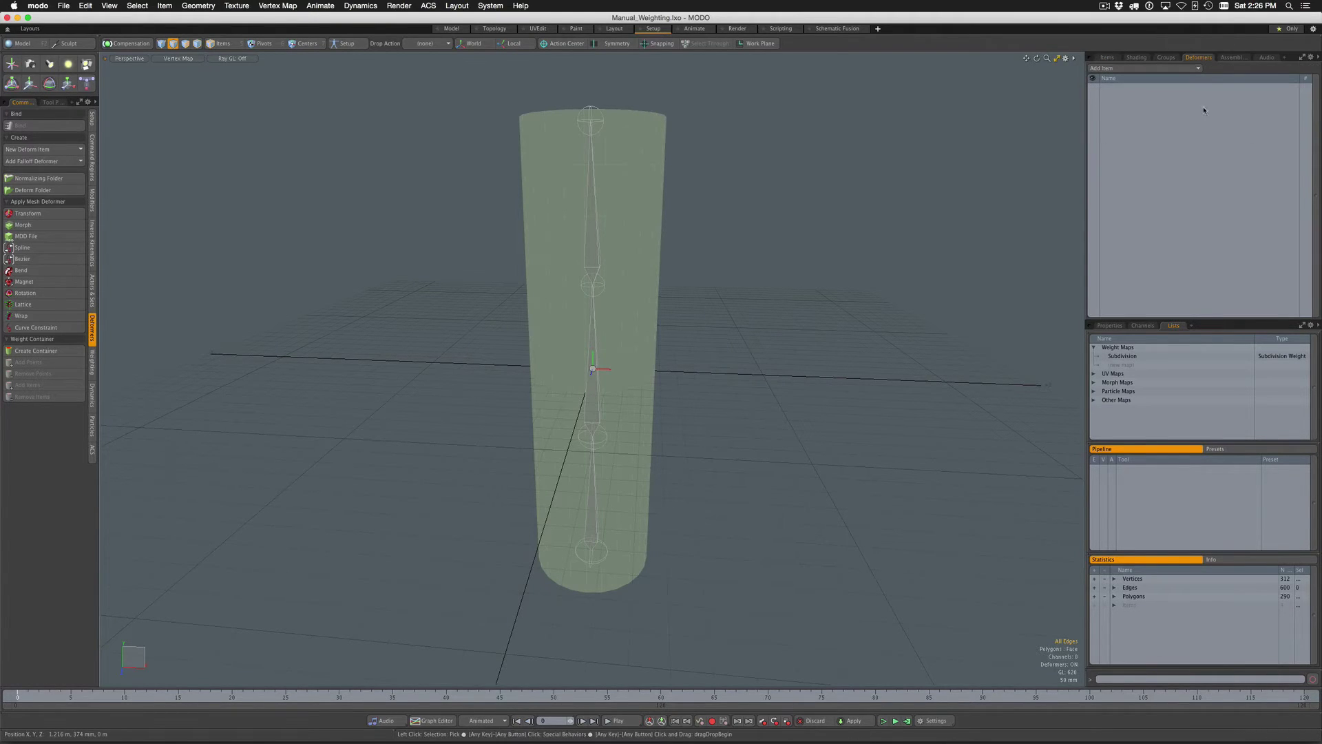
{"action": "left_click", "coordinate": [1107, 57]}
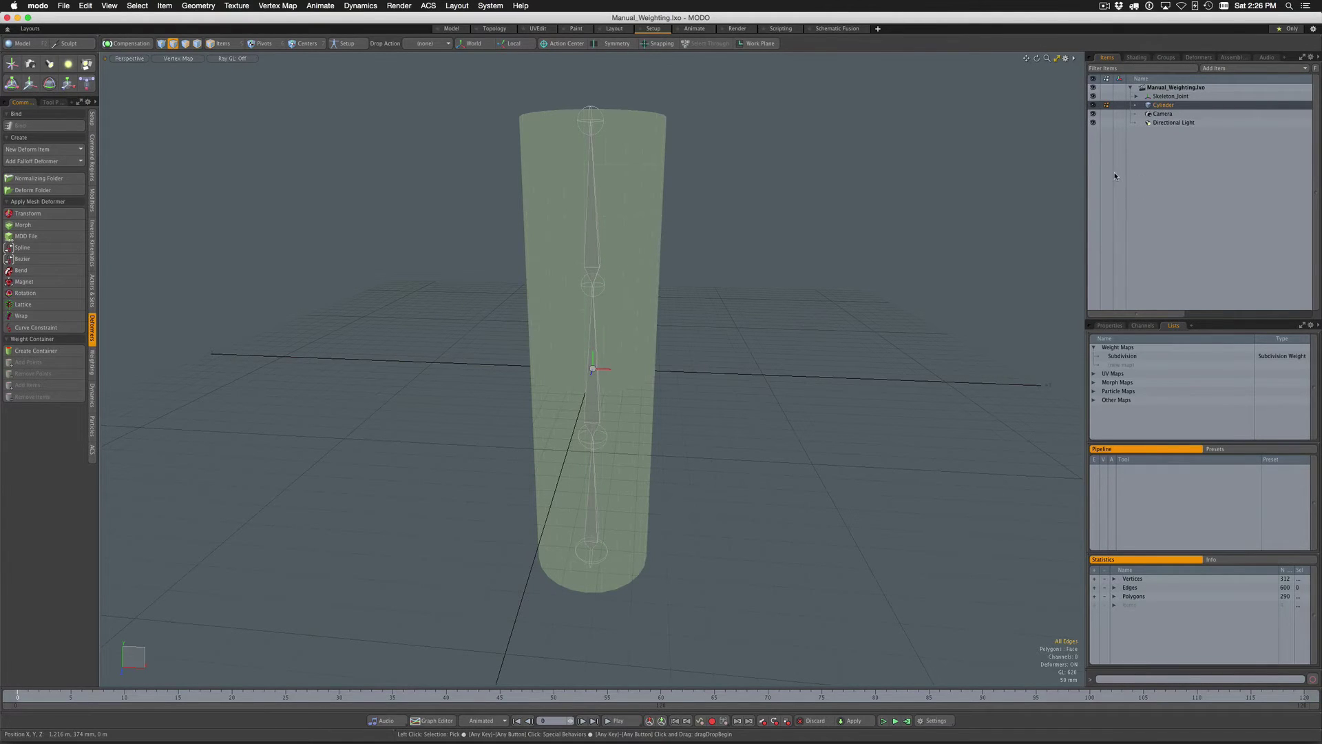
{"action": "left_click_drag", "start_coordinate": [938, 236], "coordinate": [954, 249], "text": "alt"}
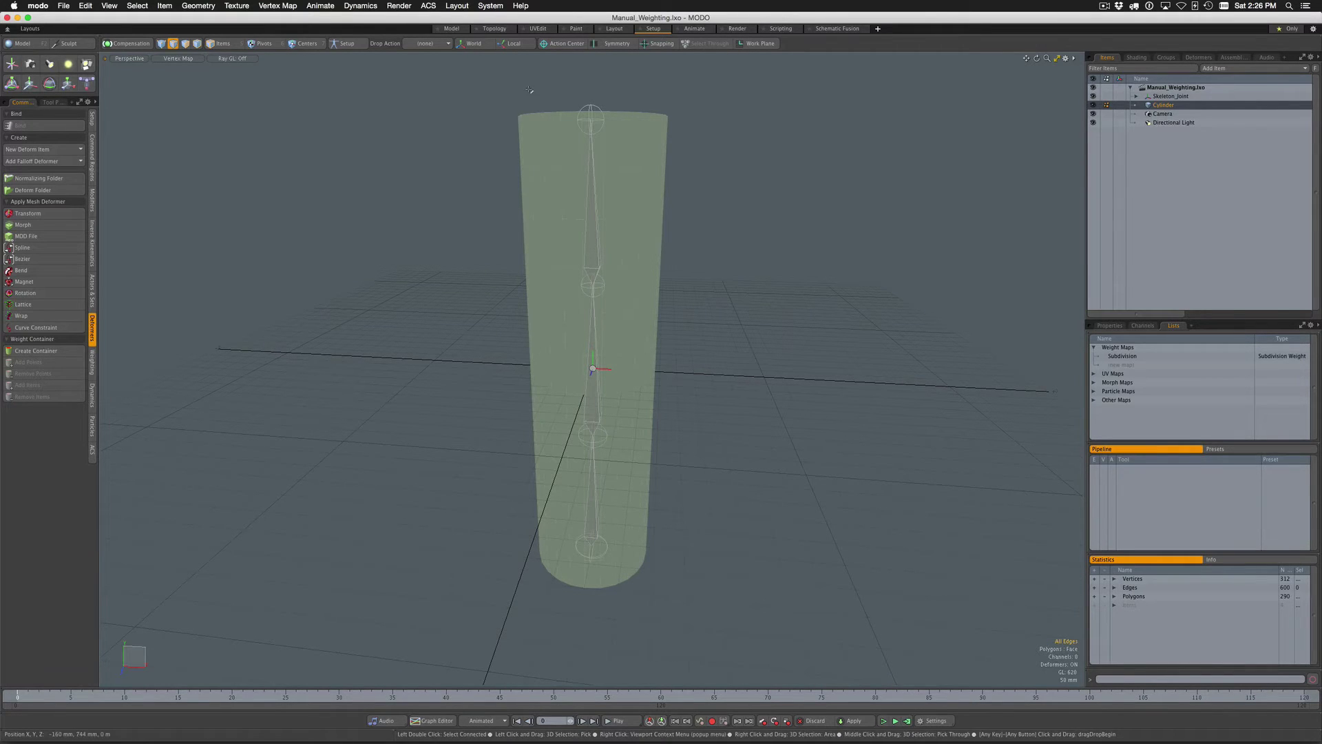
Draw a two-point curve across the cylinder's middle in the Model layout, ending at about X 392 mm, Y 216 mm, and return to the Setup layout.
{"action": "left_click", "coordinate": [452, 28]}
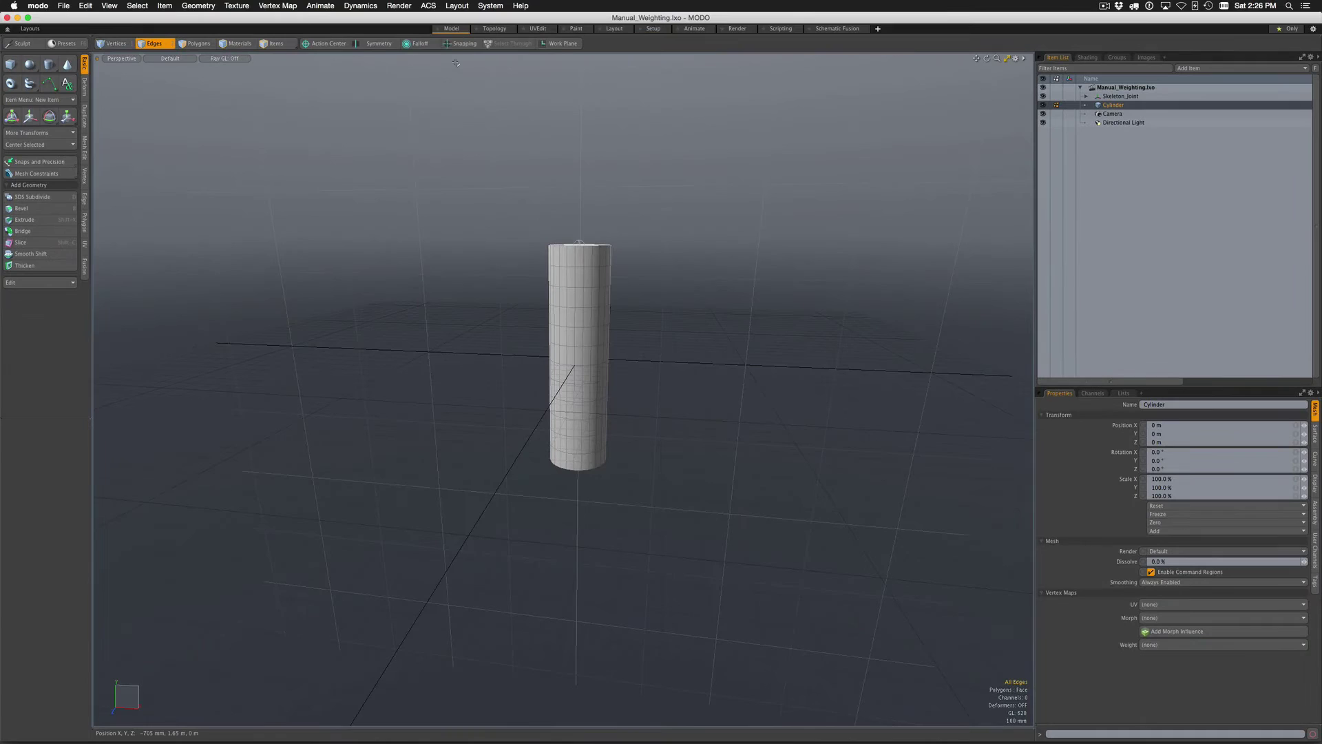
{"action": "left_click_drag", "start_coordinate": [642, 292], "coordinate": [674, 285], "text": "ctrl+alt"}
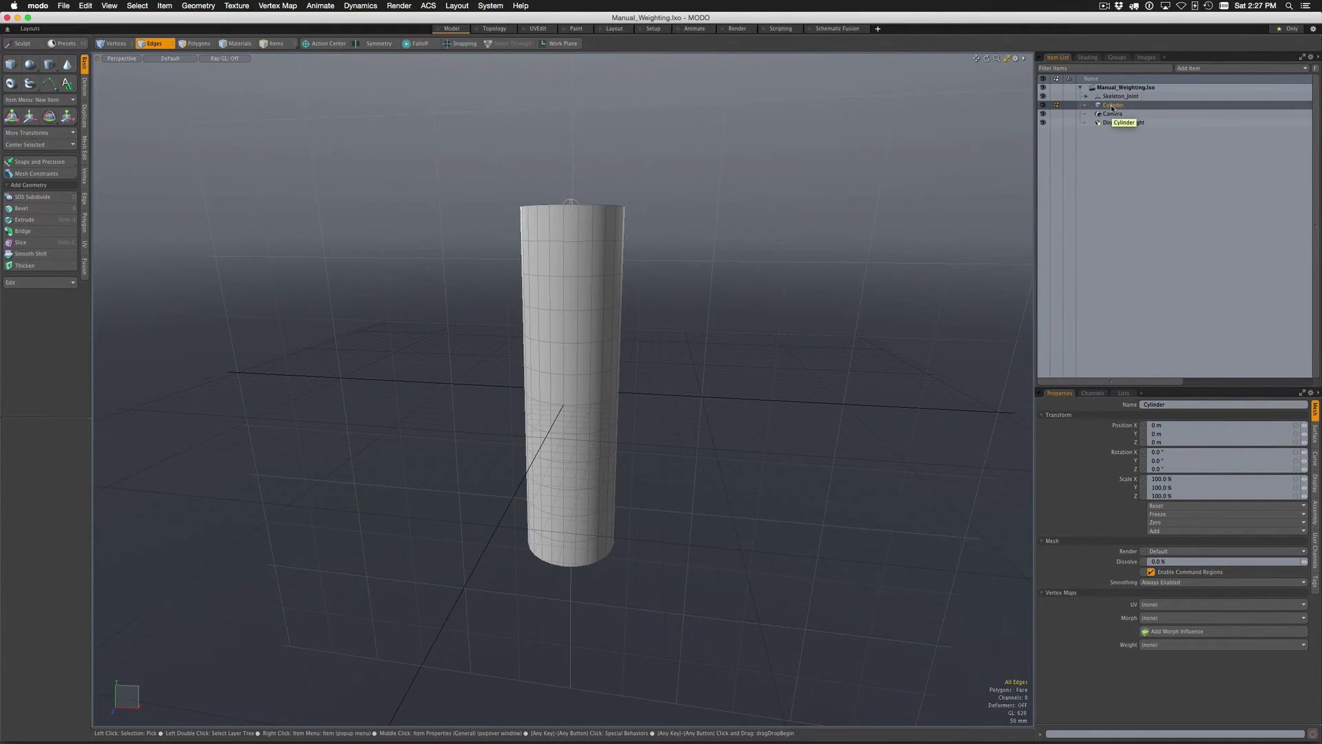
{"action": "left_click", "coordinate": [50, 84]}
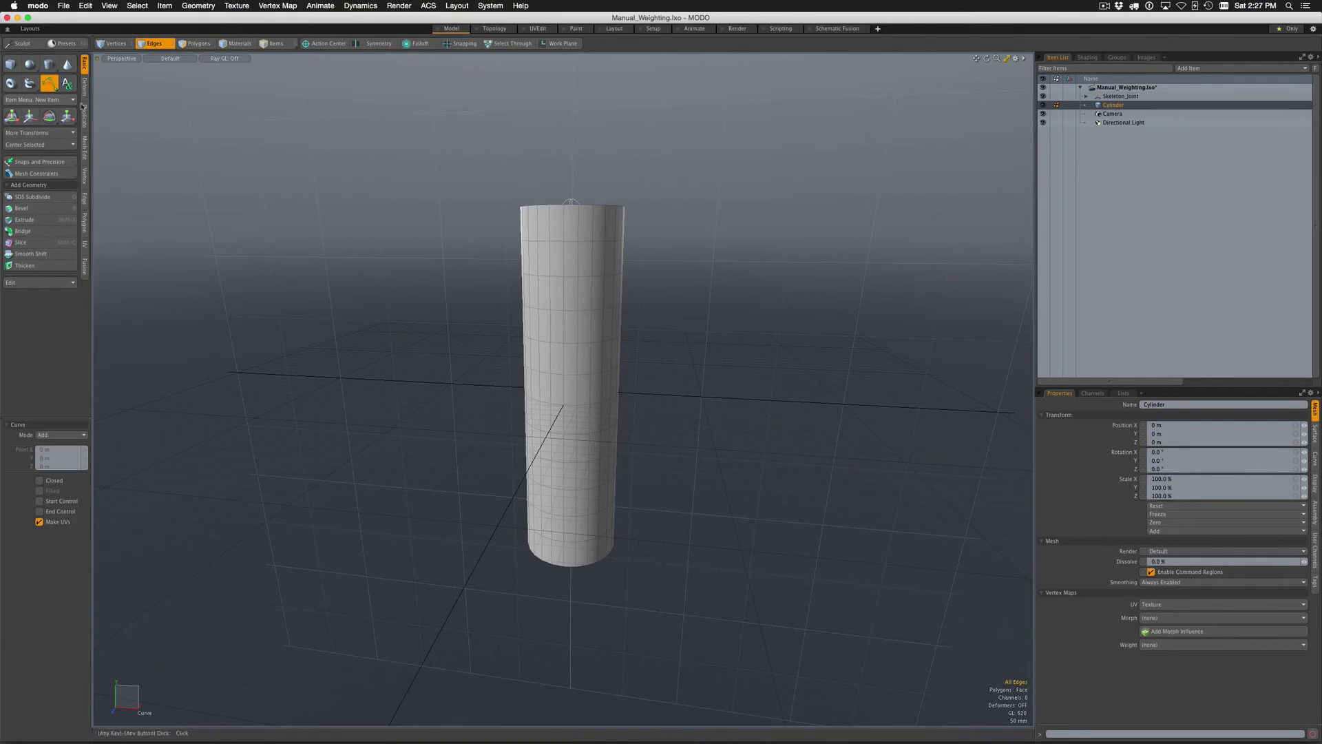
{"action": "left_click", "coordinate": [451, 365]}
{"action": "left_click", "coordinate": [676, 339]}
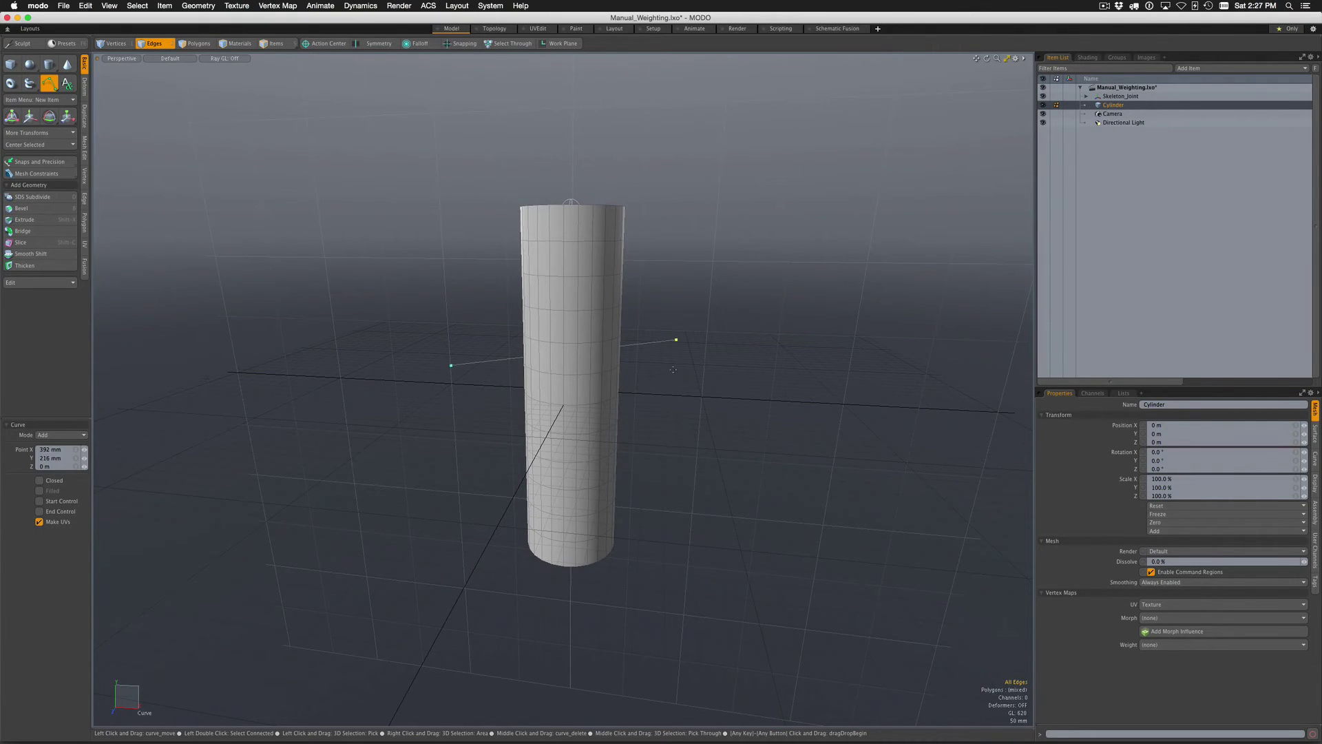
{"action": "key", "text": "space"}
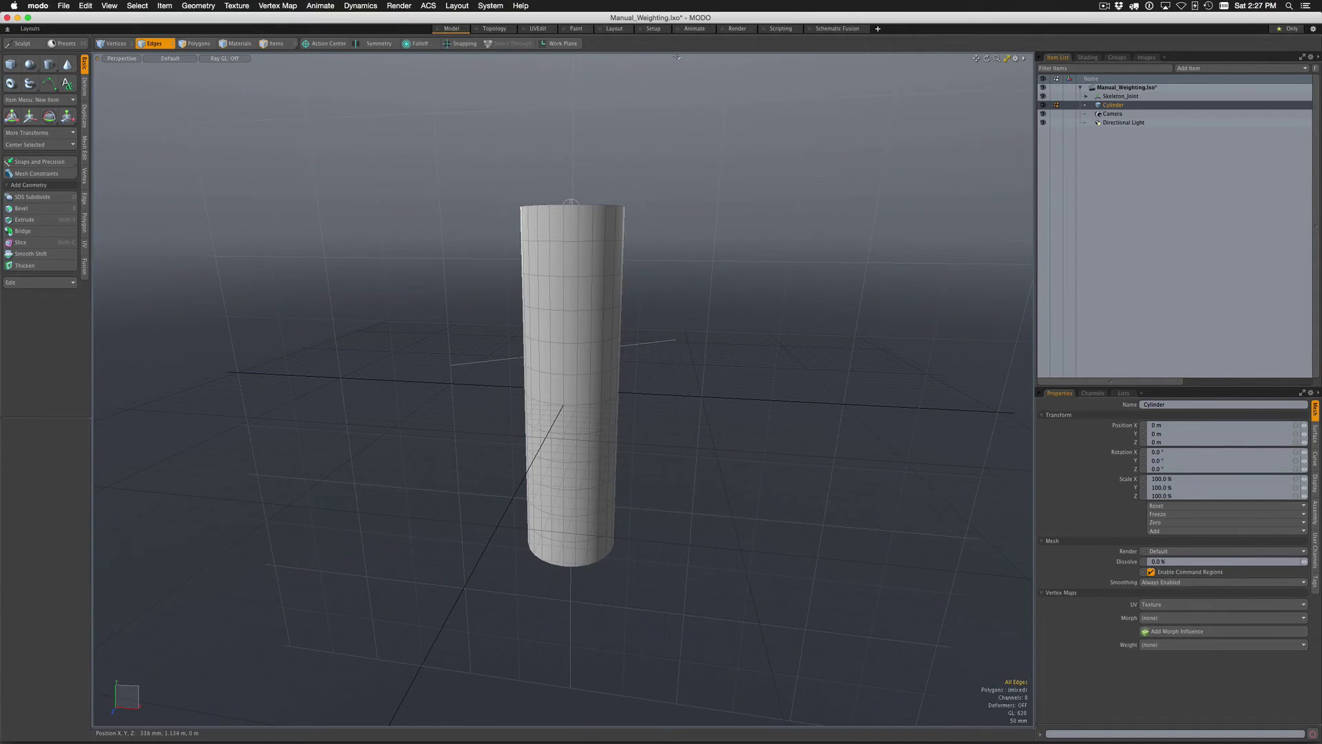
{"action": "left_click", "coordinate": [653, 28]}
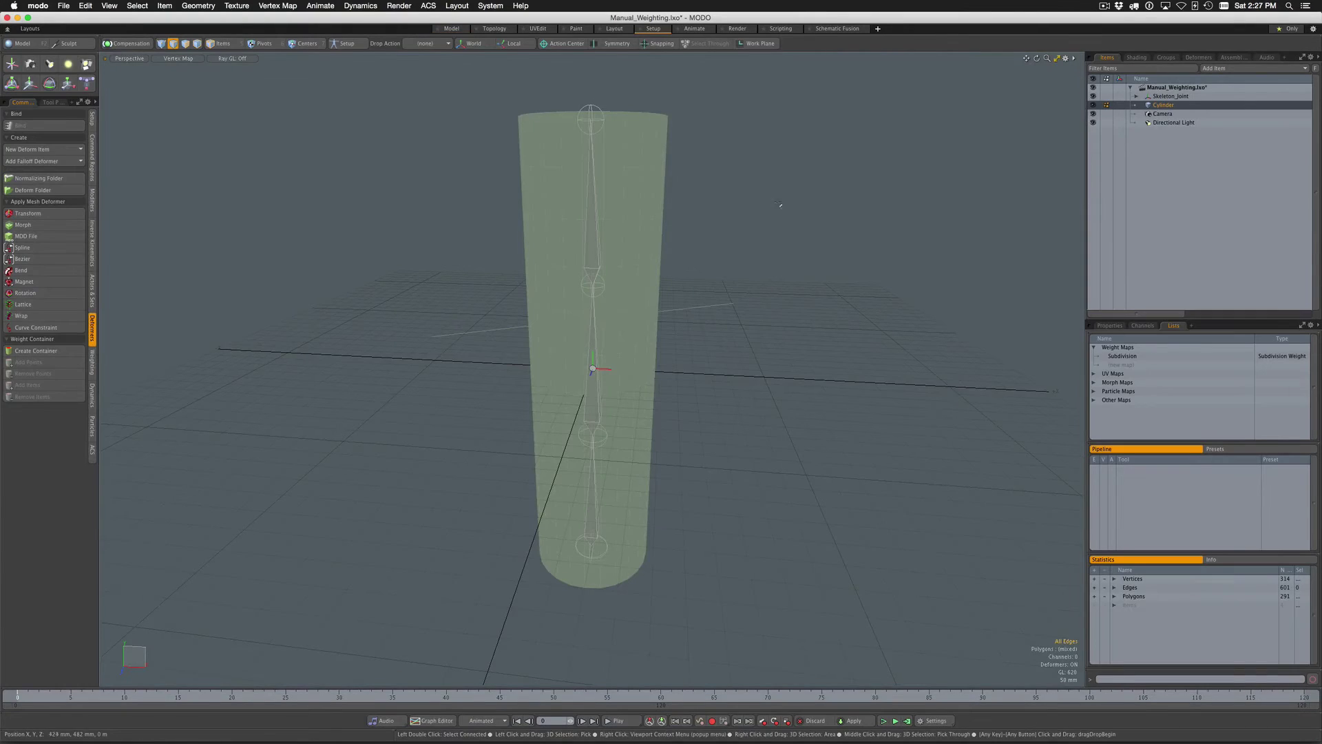
Bind the cylinder to the skeleton's root joint in Setup mode, using the Heat bind type.
{"action": "left_click", "coordinate": [1171, 96], "text": "shift"}
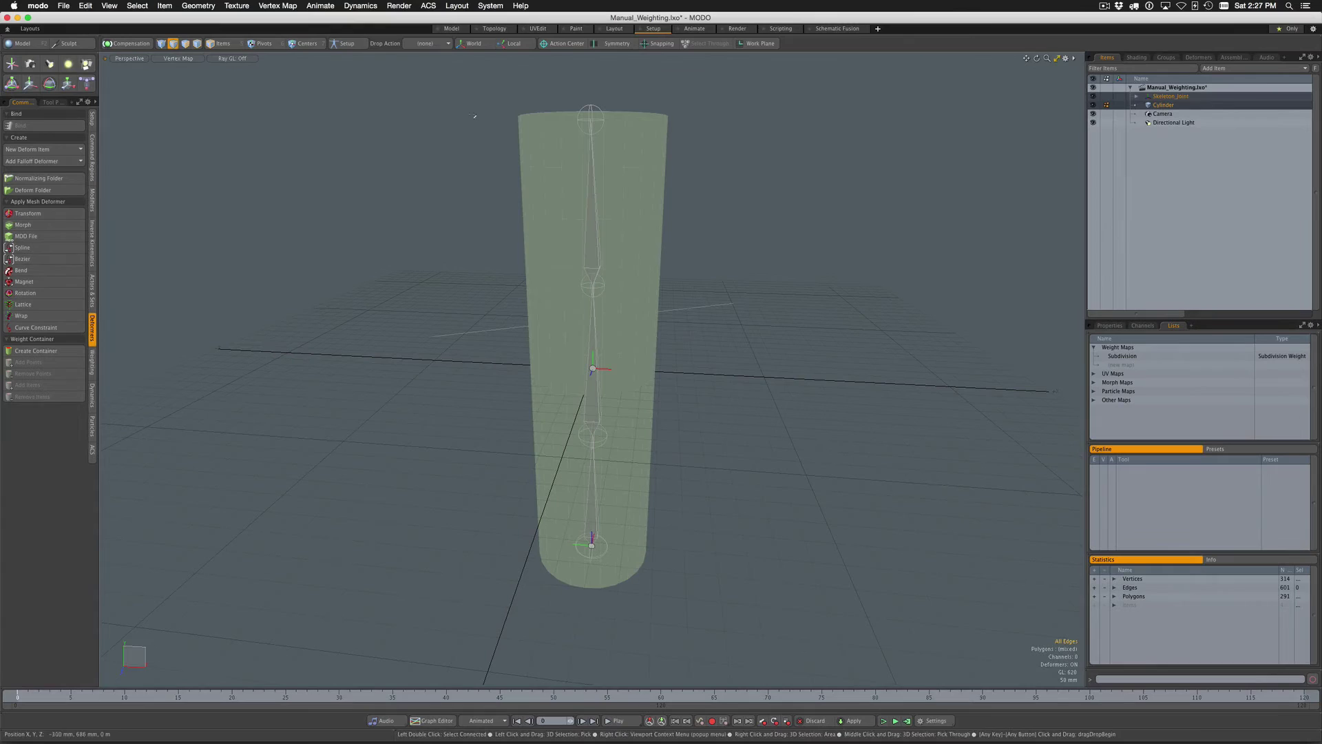
{"action": "left_click", "coordinate": [346, 43]}
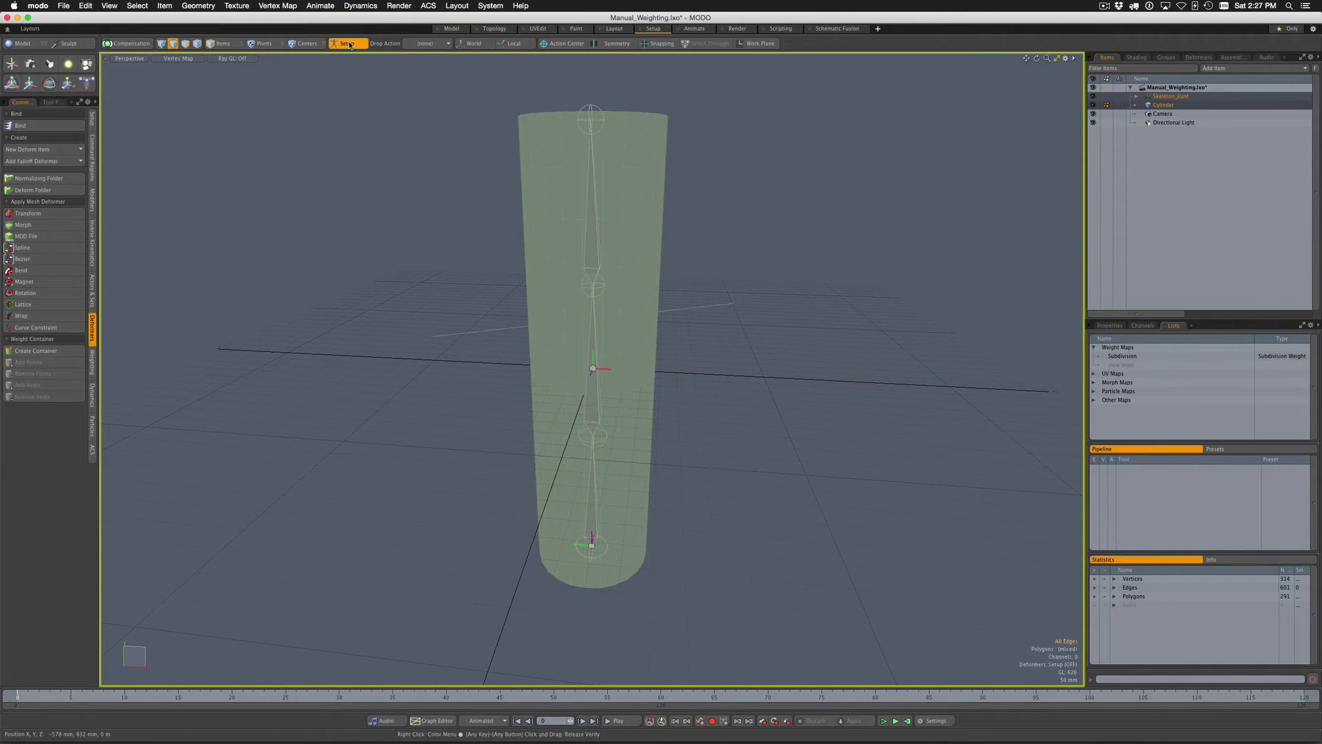
{"action": "left_click", "coordinate": [47, 127]}
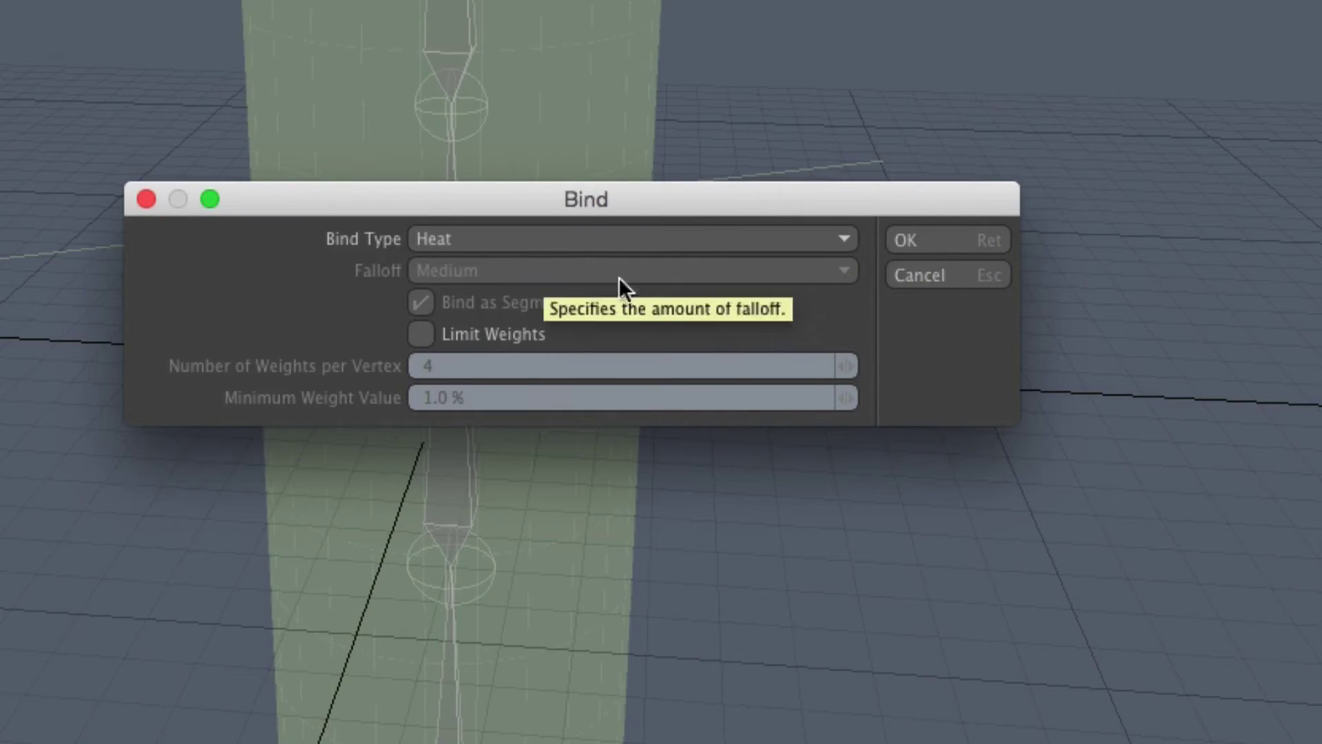
{"action": "left_click", "coordinate": [939, 251]}
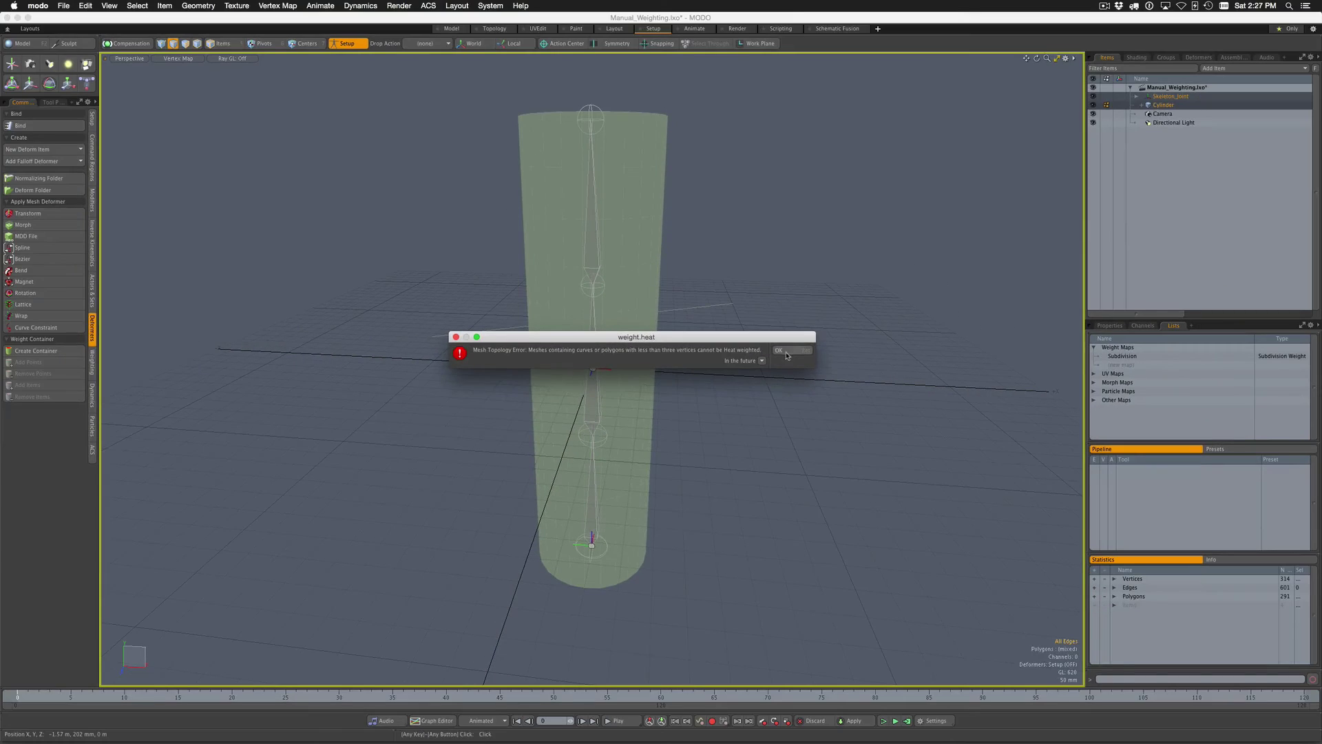
{"action": "left_click", "coordinate": [1053, 306]}
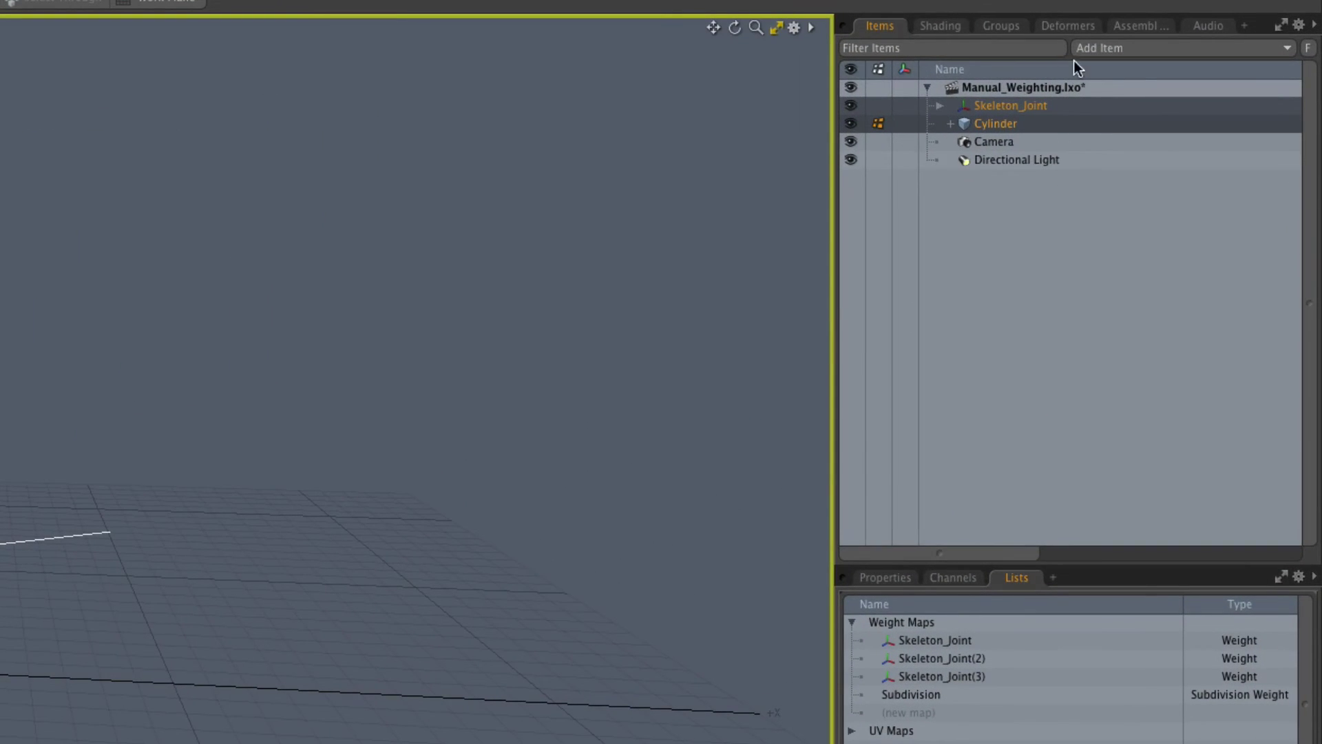
Inspect the transform deformers inside the Normalizing Folder and return to the item list.
{"action": "left_click", "coordinate": [1069, 26]}
{"action": "left_click", "coordinate": [872, 86]}
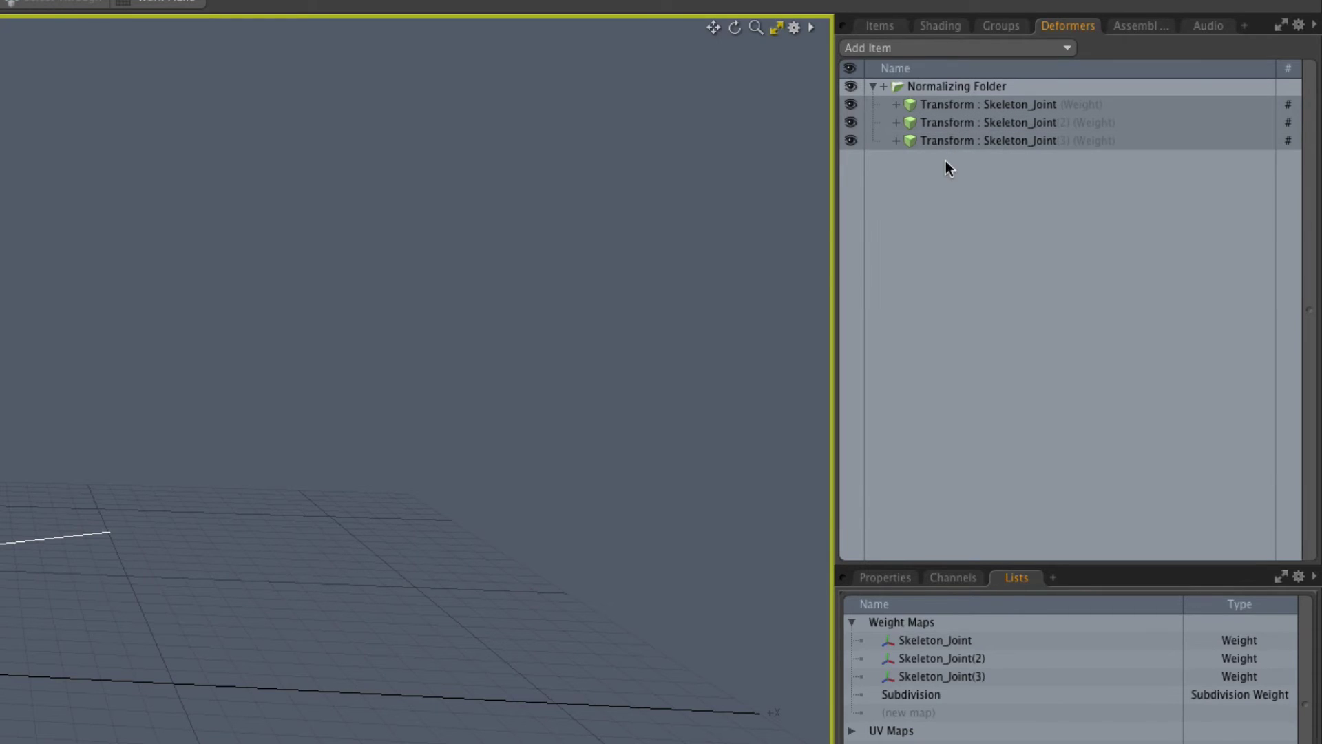
{"action": "left_click", "coordinate": [878, 26]}
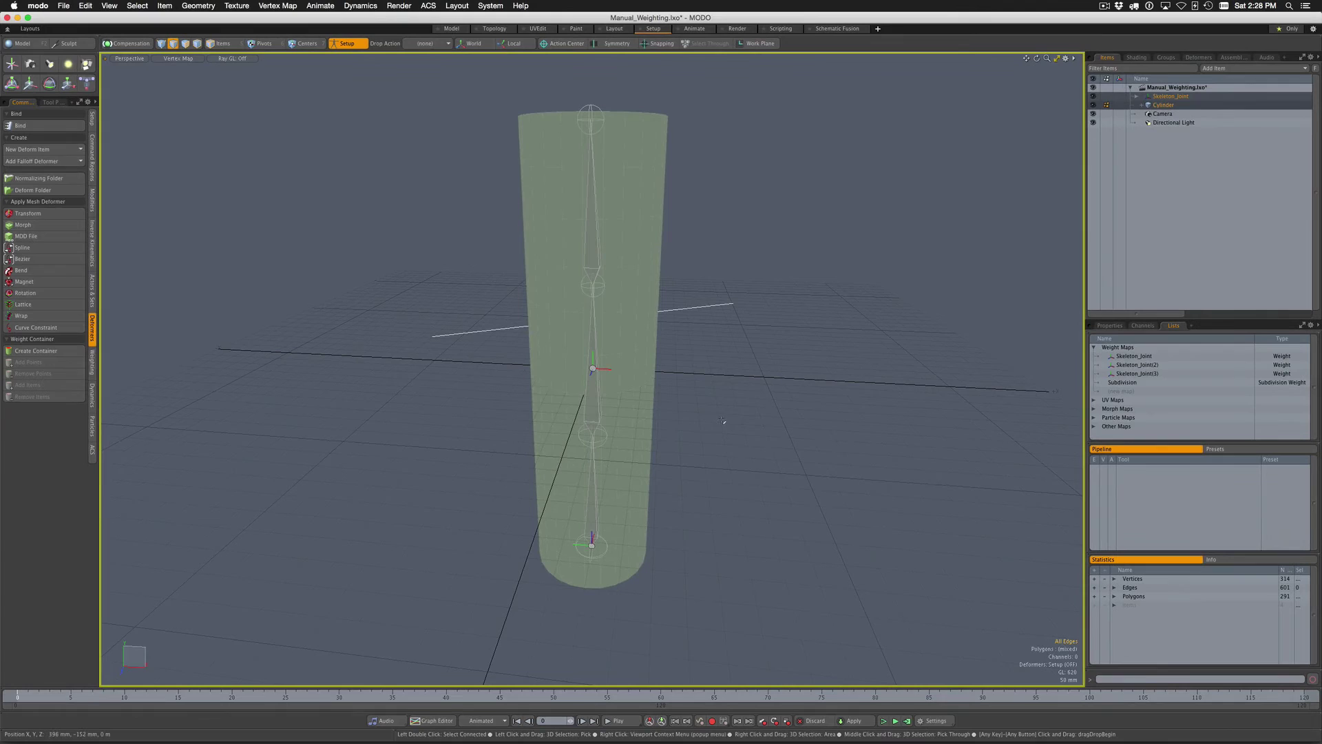
Switch the viewport to the front view and make the Skeleton_Joint weight map active for vertex weighting.
{"action": "key", "text": "ctrl"}
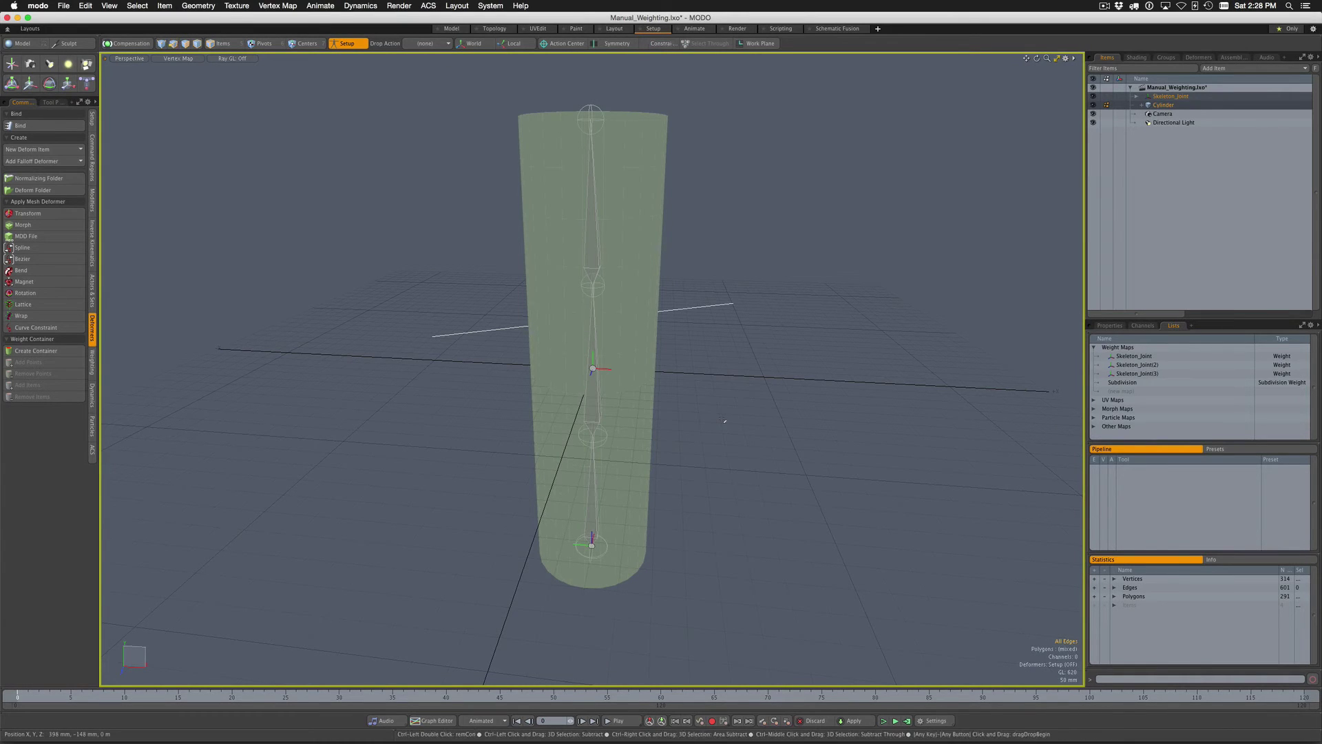
{"action": "key", "text": "ctrl+space"}
{"action": "left_click", "coordinate": [749, 439]}
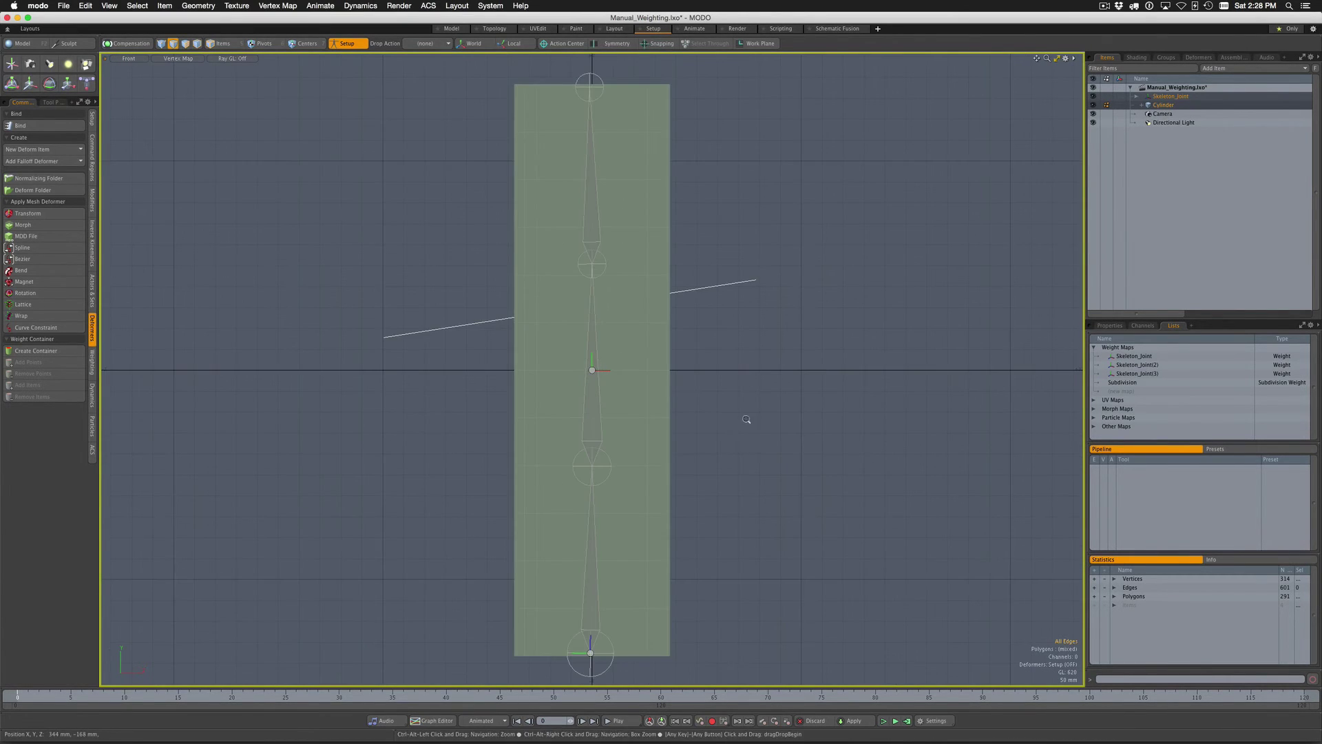
{"action": "left_click_drag", "start_coordinate": [746, 419], "coordinate": [725, 409], "text": "ctrl+alt"}
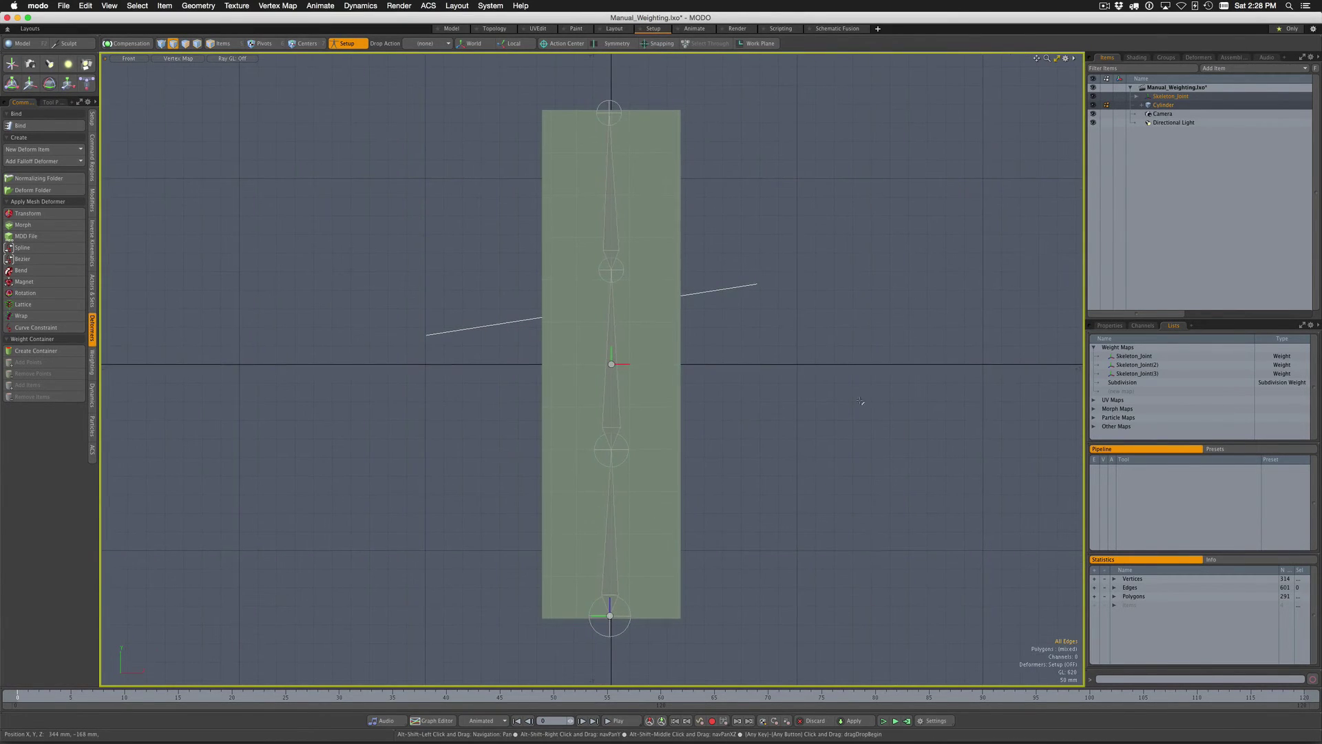
{"action": "left_click", "coordinate": [1133, 357]}
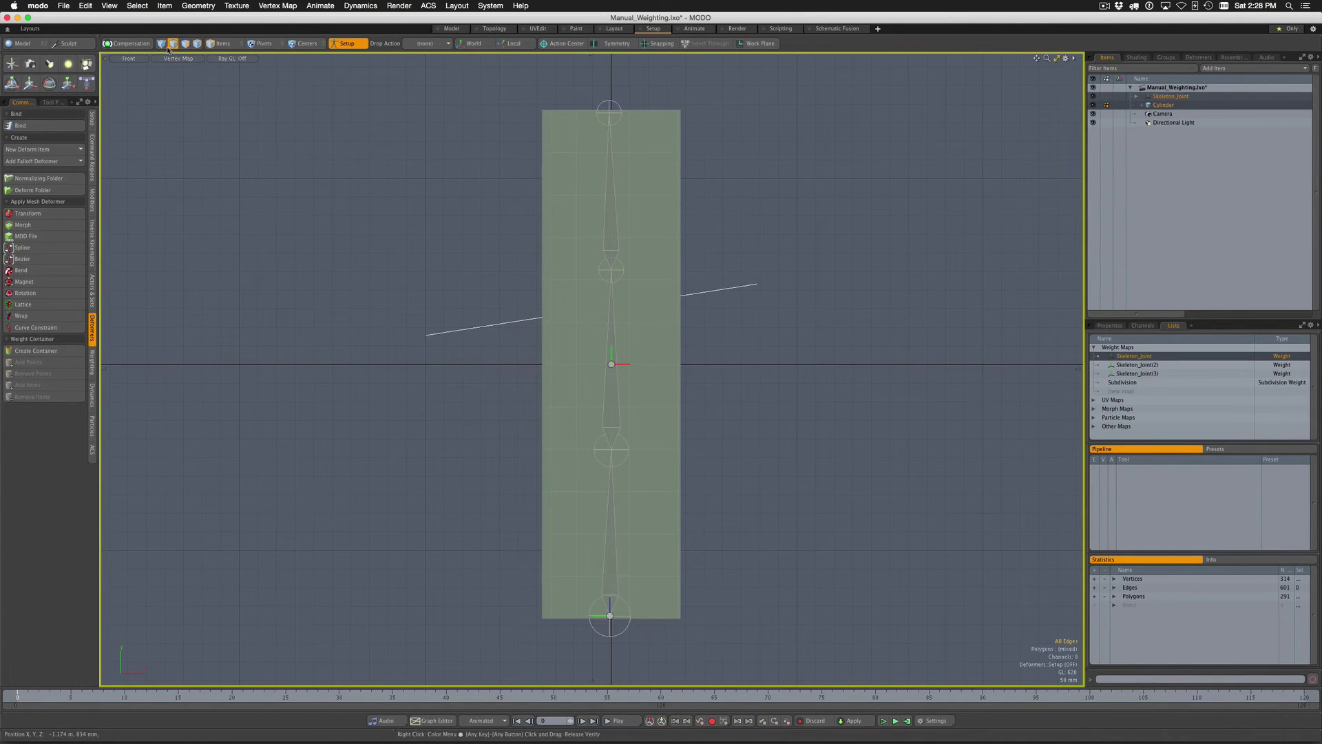
{"action": "key", "text": "1"}
{"action": "left_click", "coordinate": [93, 354]}
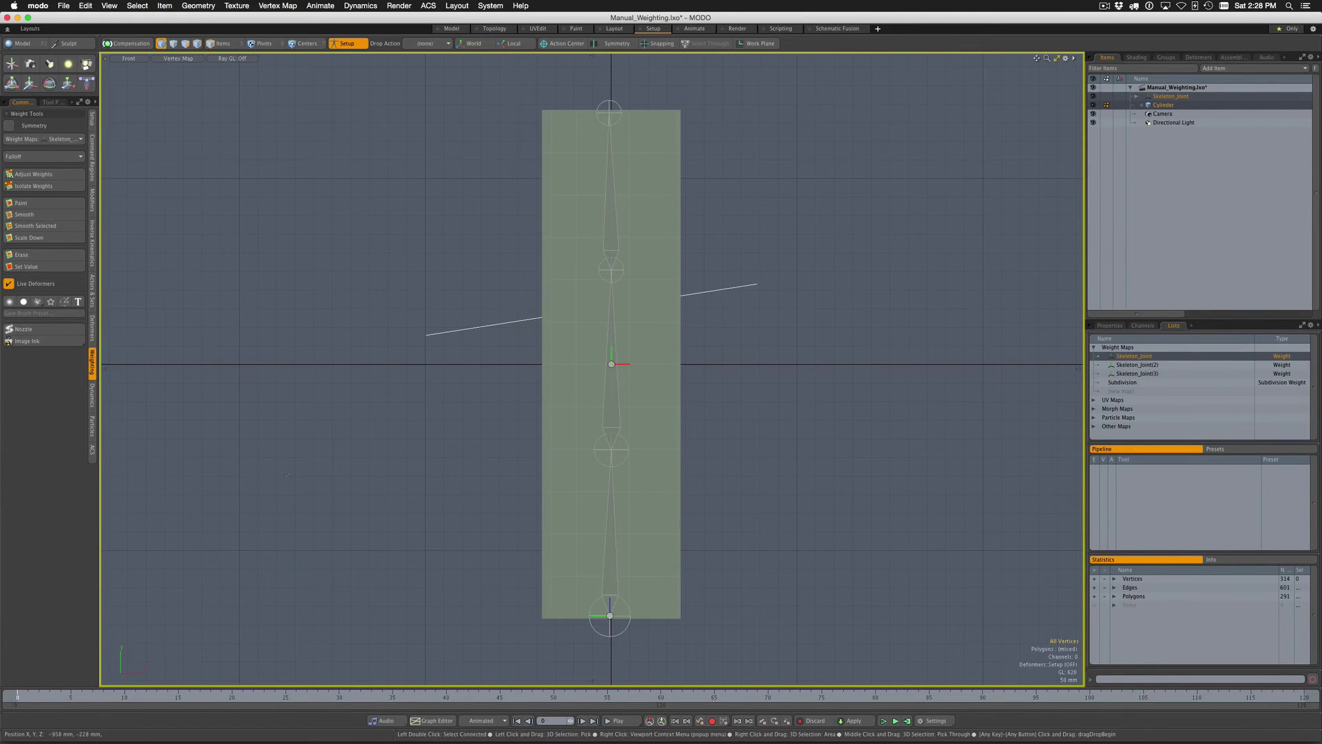
Select the cylinder's four lowest vertex rows and set their weight to 100% with Adjust Weights.
{"action": "scroll", "coordinate": [533, 629], "scroll_direction": "down", "scroll_amount": 2}
{"action": "scroll", "coordinate": [530, 603], "scroll_direction": "up", "scroll_amount": 3}
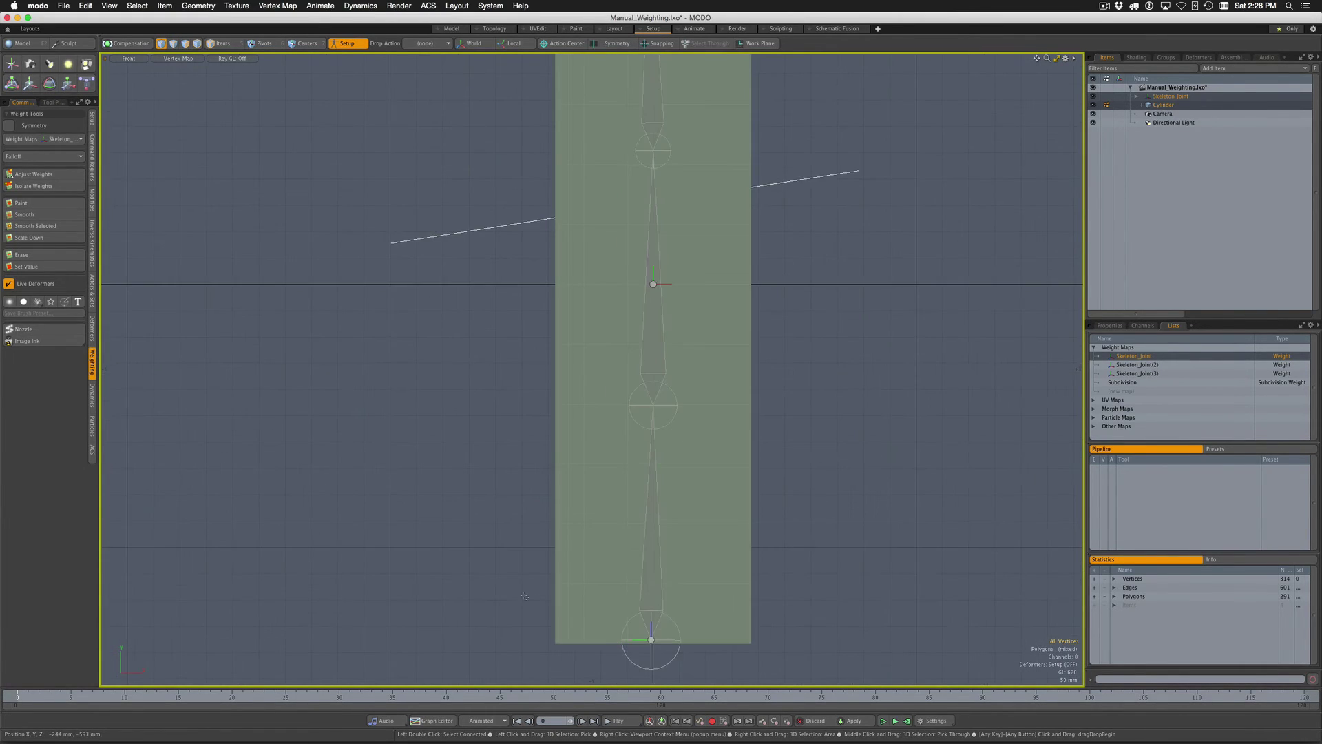
{"action": "scroll", "coordinate": [528, 606], "scroll_direction": "down", "scroll_amount": 3}
{"action": "scroll", "coordinate": [524, 620], "scroll_direction": "up", "scroll_amount": 2}
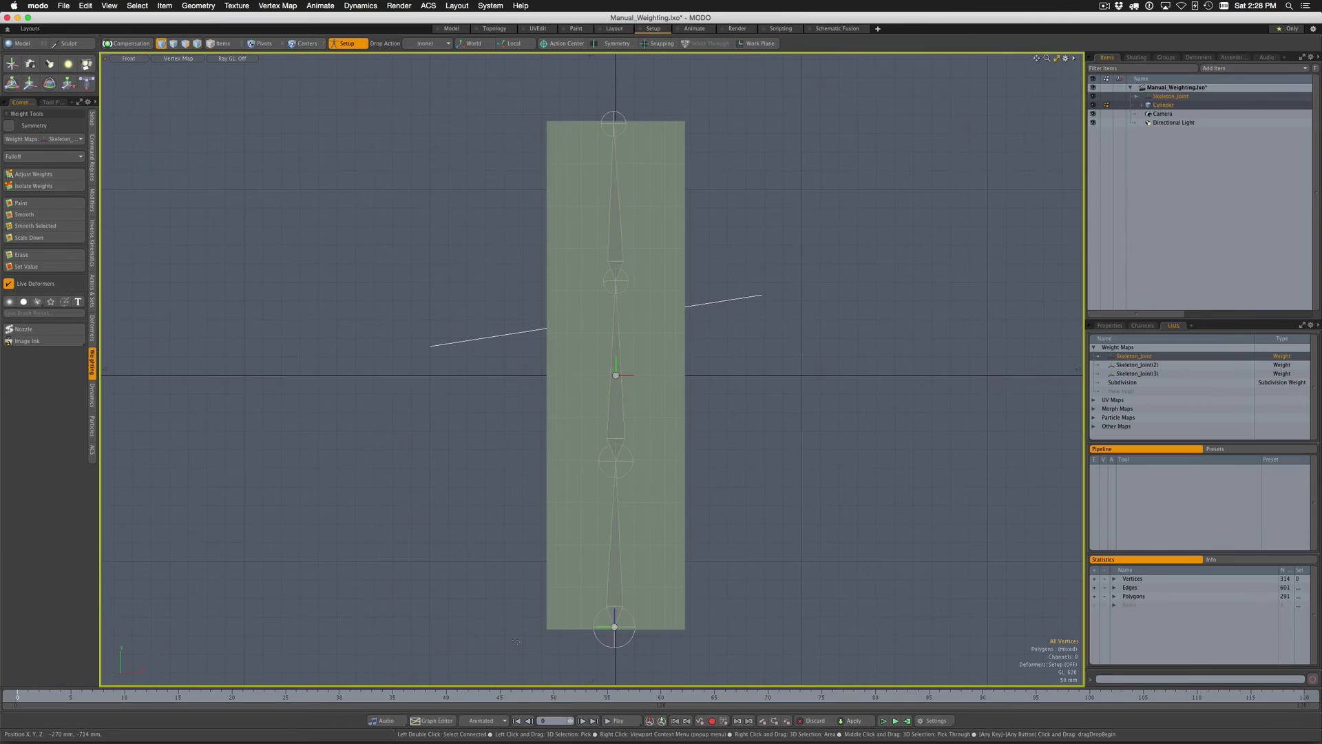
{"action": "scroll", "coordinate": [523, 642], "scroll_direction": "up", "scroll_amount": 2}
{"action": "right_click_drag", "start_coordinate": [522, 642], "coordinate": [839, 420]}
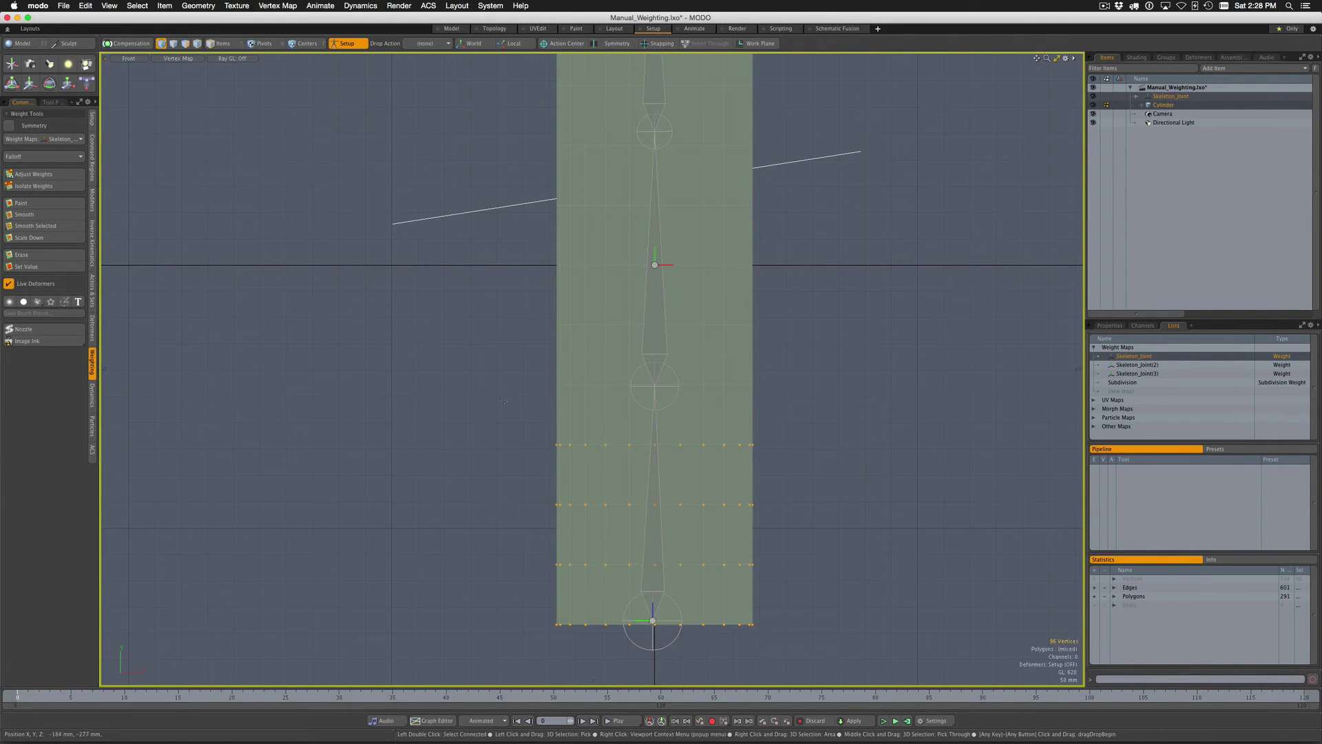
{"action": "left_click", "coordinate": [50, 175]}
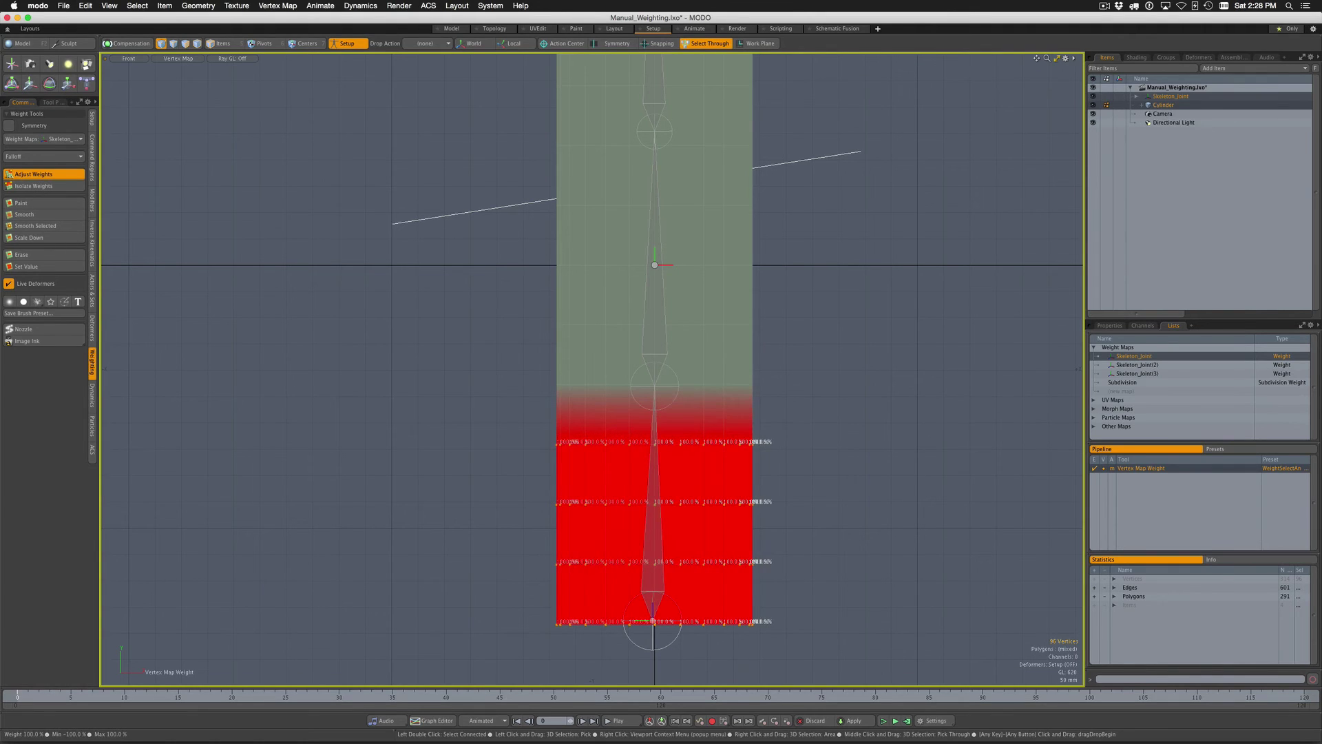
{"action": "left_click_drag", "start_coordinate": [342, 363], "coordinate": [303, 431], "text": "alt"}
In the Skeleton_Joint(2) weight map, set the four middle vertex rows around the second bone to 100%.
{"action": "left_click_drag", "start_coordinate": [303, 431], "coordinate": [275, 436], "text": "ctrl+alt"}
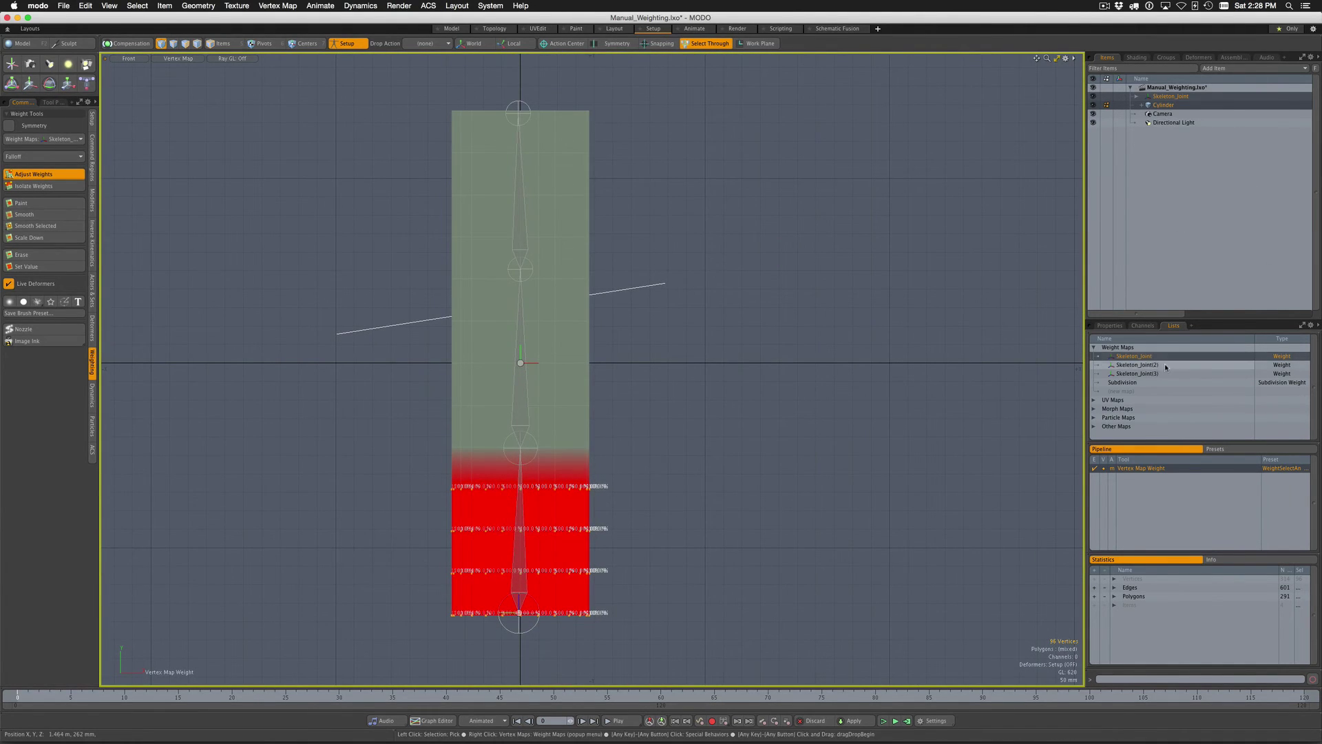
{"action": "left_click", "coordinate": [1138, 365]}
{"action": "scroll", "coordinate": [423, 454], "scroll_direction": "up", "scroll_amount": 3}
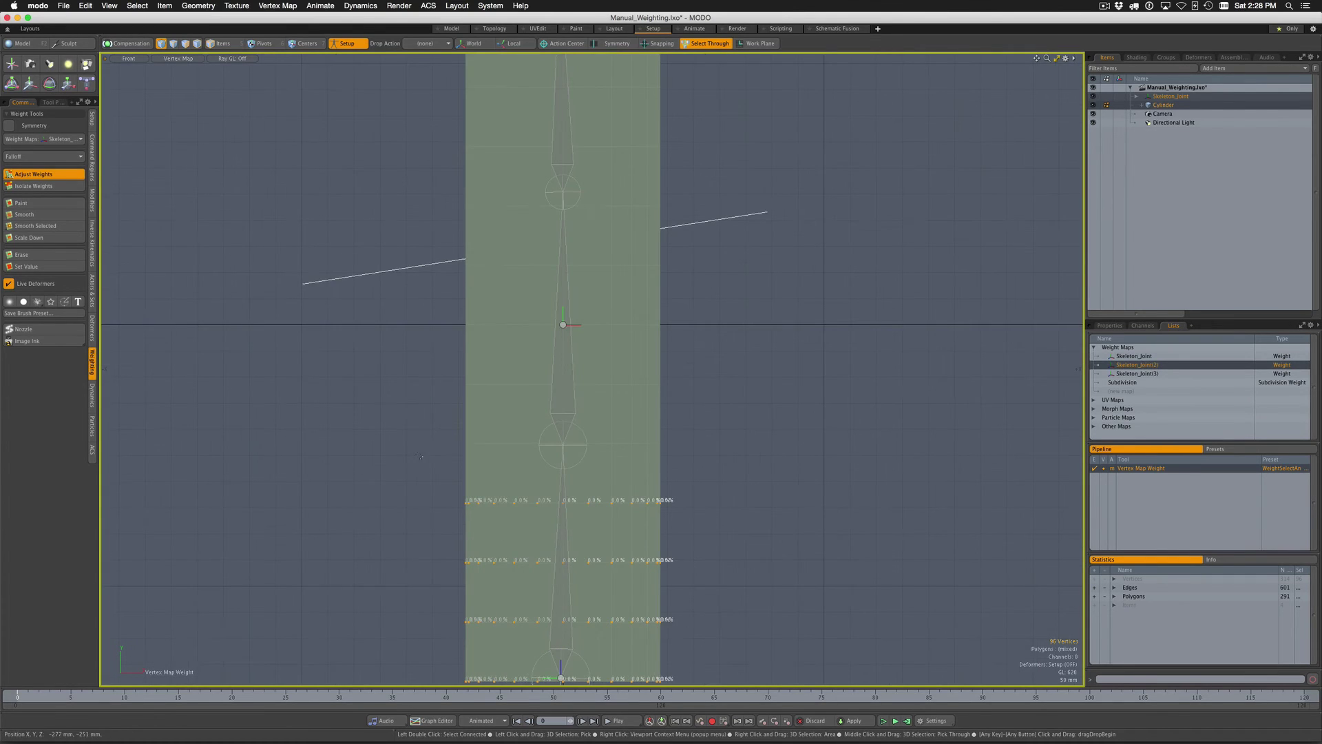
{"action": "right_click_drag", "start_coordinate": [421, 456], "coordinate": [759, 232]}
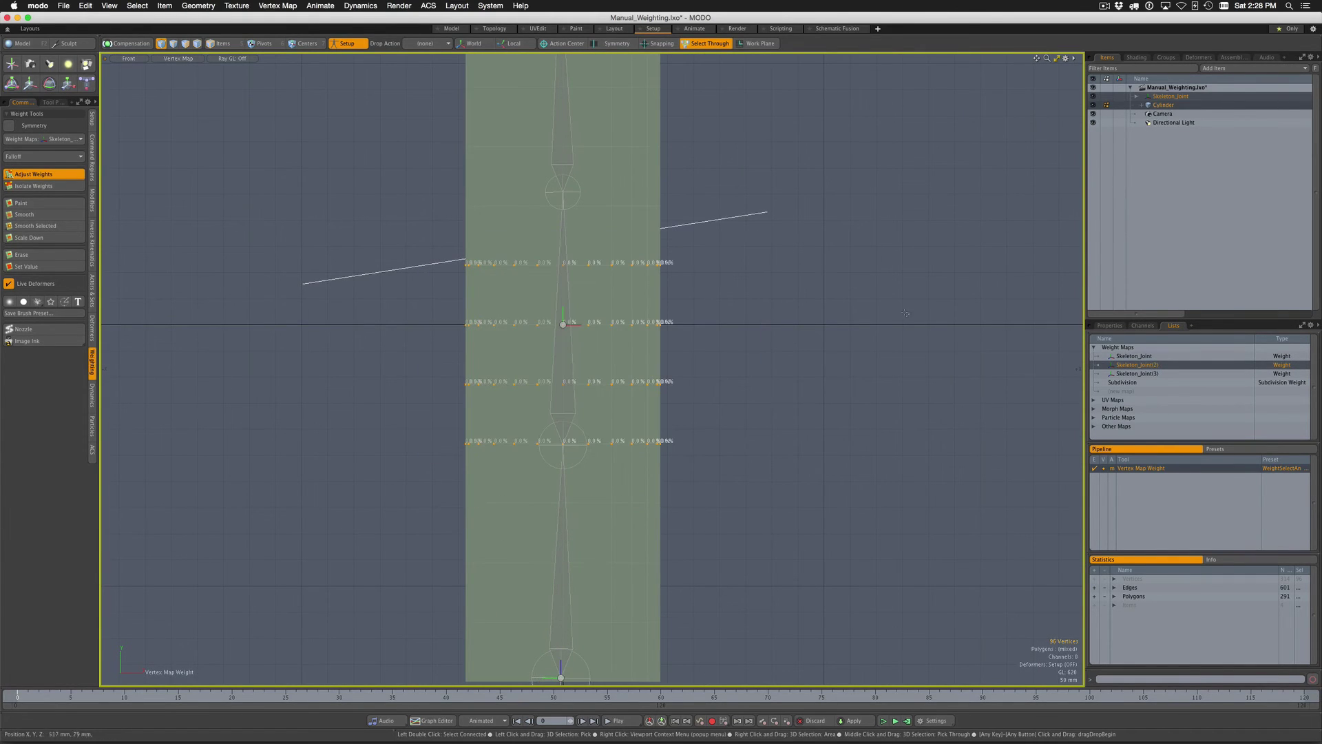
{"action": "left_click_drag", "start_coordinate": [124, 213], "coordinate": [191, 216]}
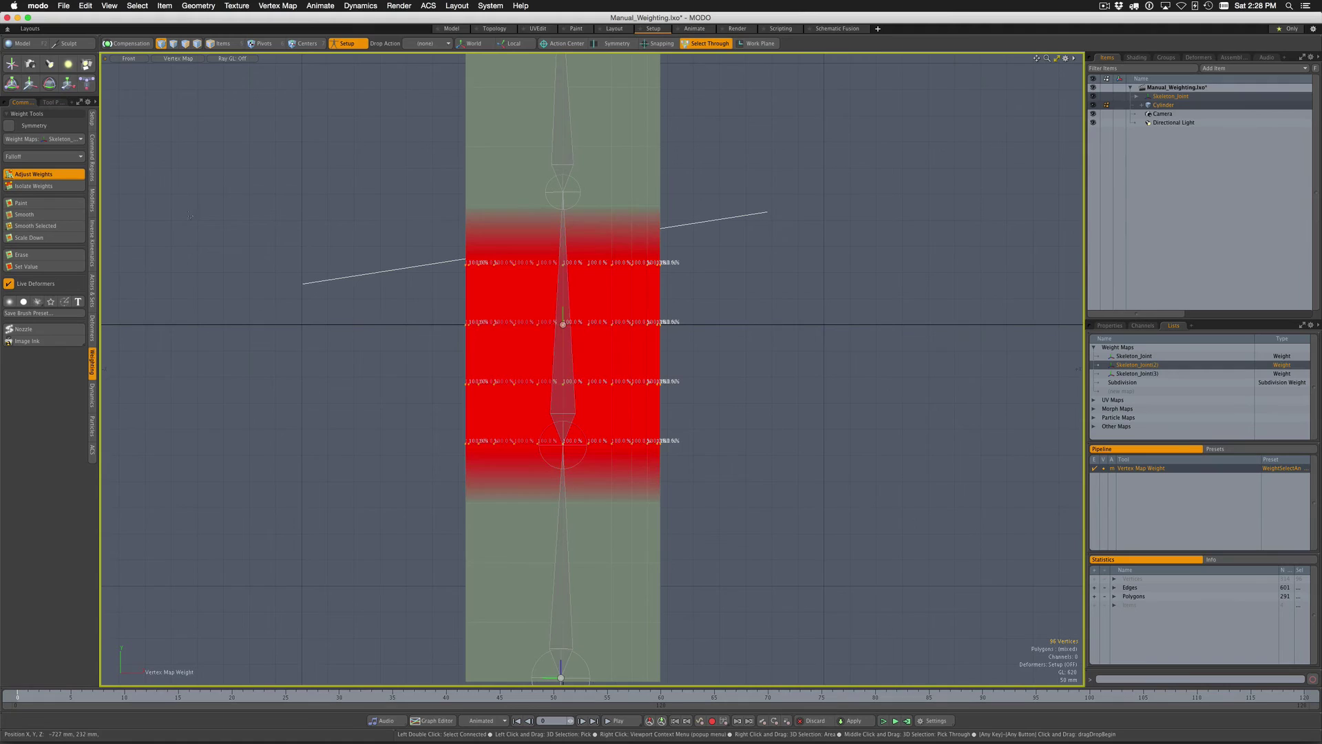
In the Skeleton_Joint(3) weight map, set the five uppermost vertex rows to 100% and drop the weighting tool.
{"action": "left_click", "coordinate": [1138, 373]}
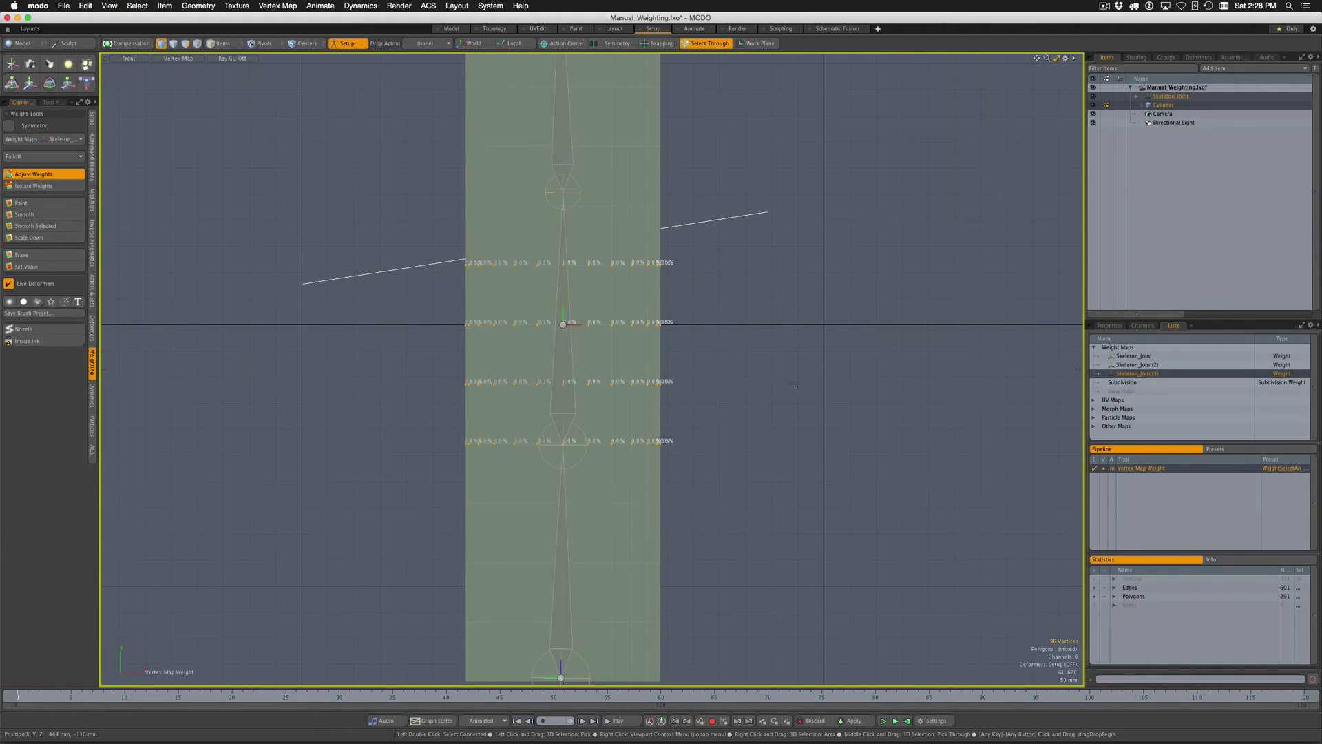
{"action": "scroll", "coordinate": [794, 384], "scroll_direction": "down", "scroll_amount": 3}
{"action": "left_click_drag", "start_coordinate": [795, 384], "coordinate": [708, 420], "text": "alt+shift"}
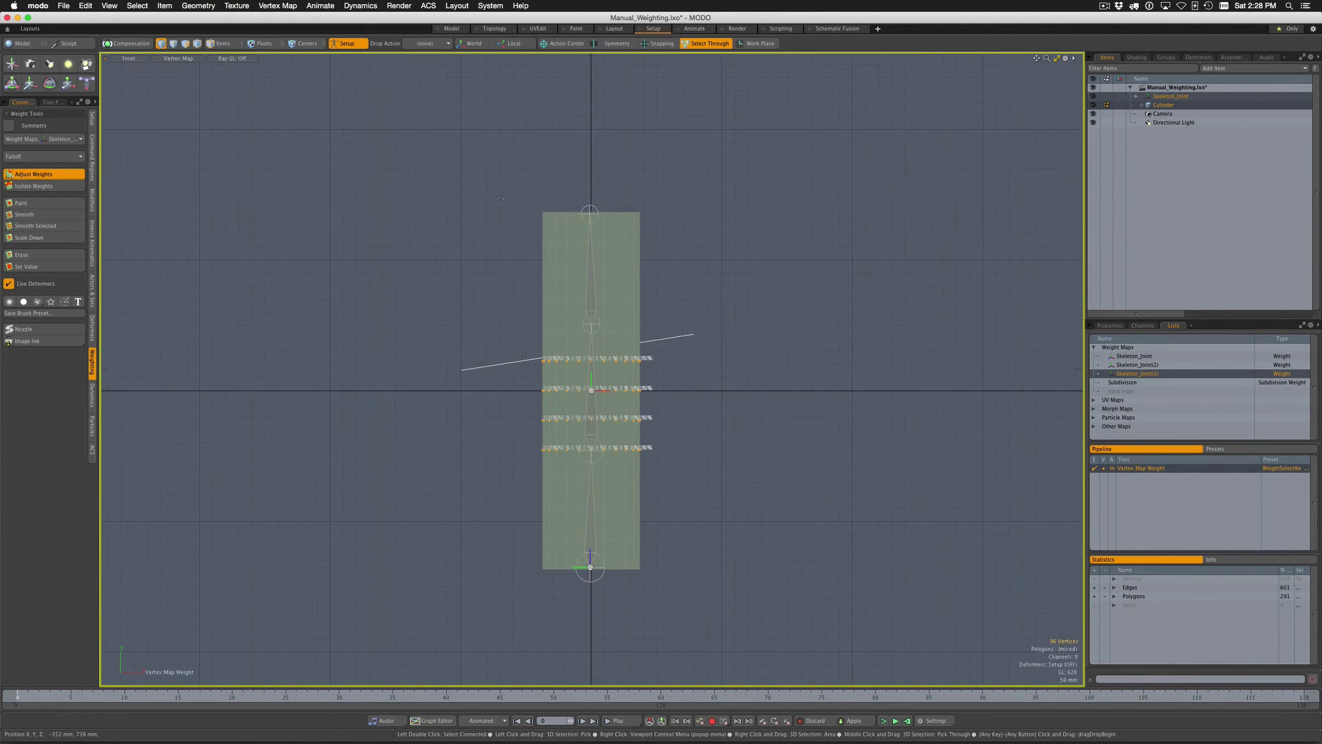
{"action": "right_click_drag", "start_coordinate": [500, 199], "coordinate": [683, 338]}
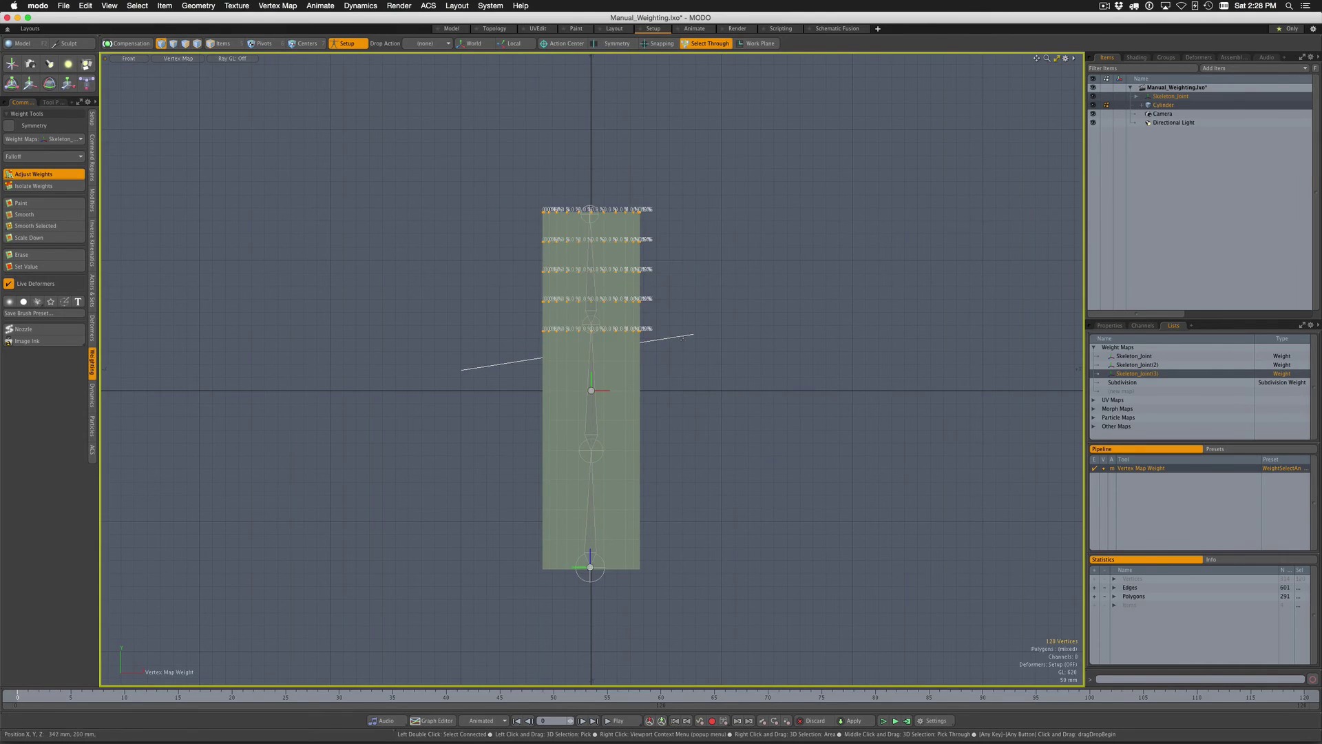
{"action": "left_click_drag", "start_coordinate": [325, 249], "coordinate": [406, 250]}
{"action": "key", "text": "q"}
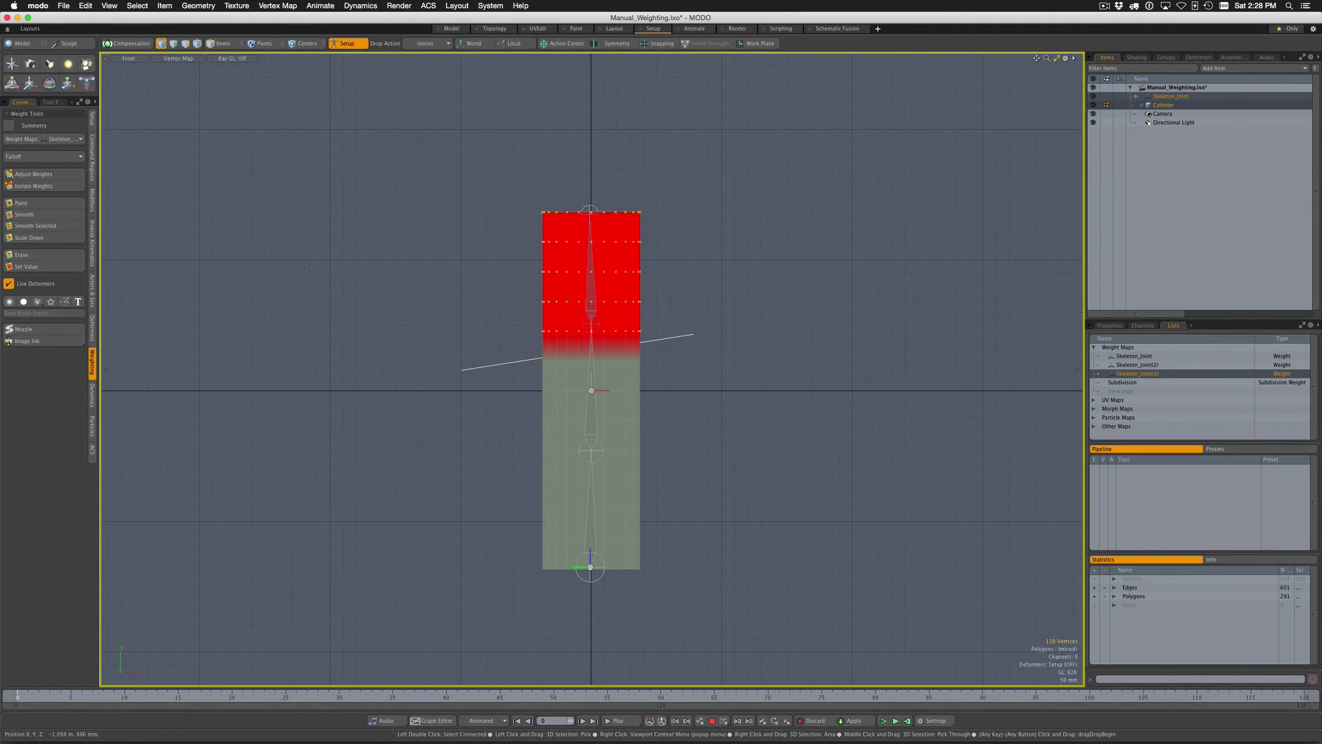
Leave Setup mode and rotate the bottom skeleton joint clockwise as an item to test the deformation.
{"action": "left_click_drag", "start_coordinate": [316, 278], "coordinate": [295, 251], "text": "alt"}
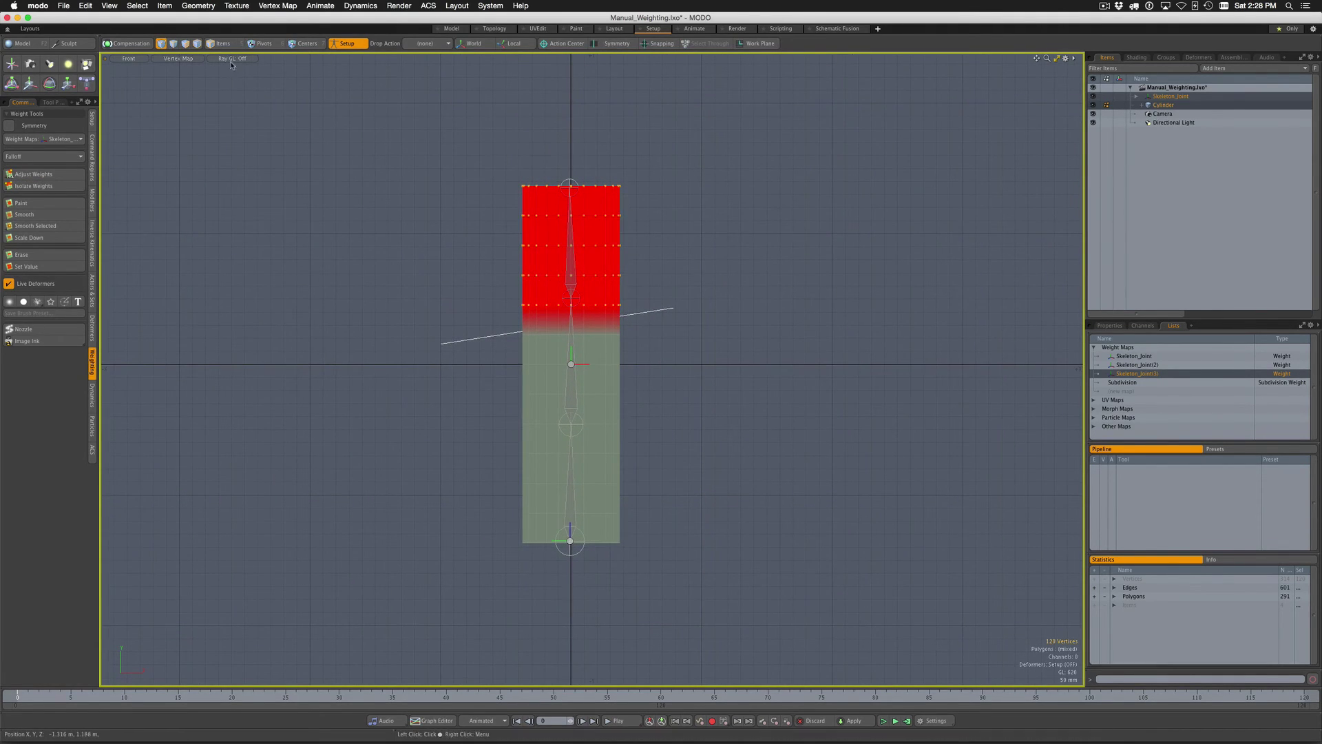
{"action": "key", "text": "2"}
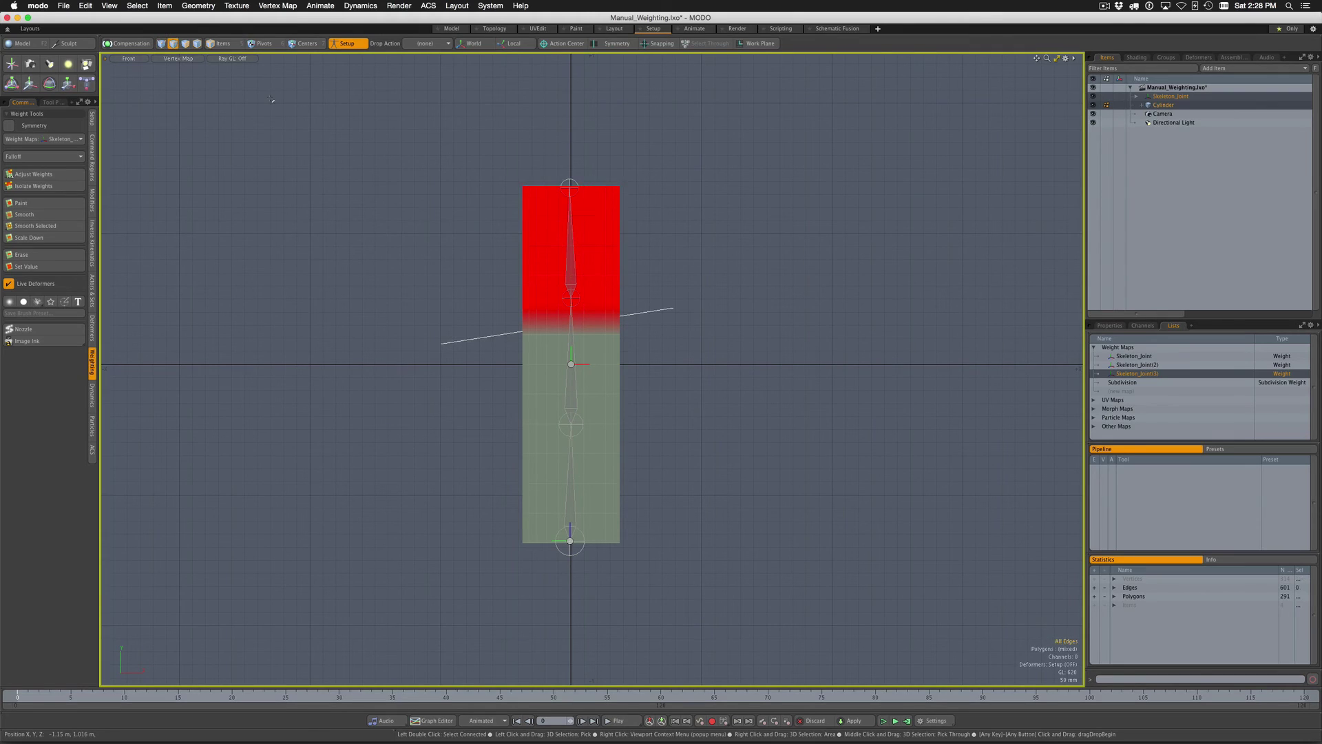
{"action": "left_click", "coordinate": [346, 43]}
{"action": "left_click", "coordinate": [222, 43]}
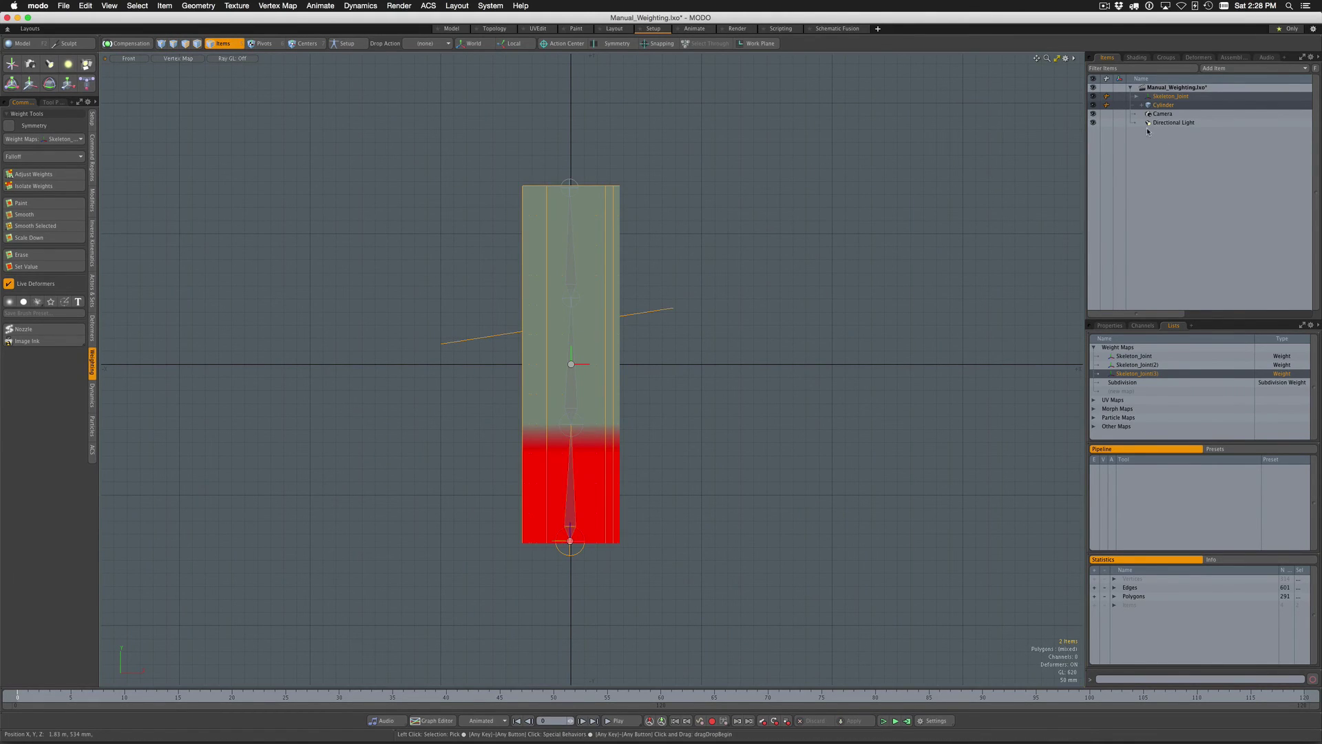
{"action": "left_click", "coordinate": [548, 525]}
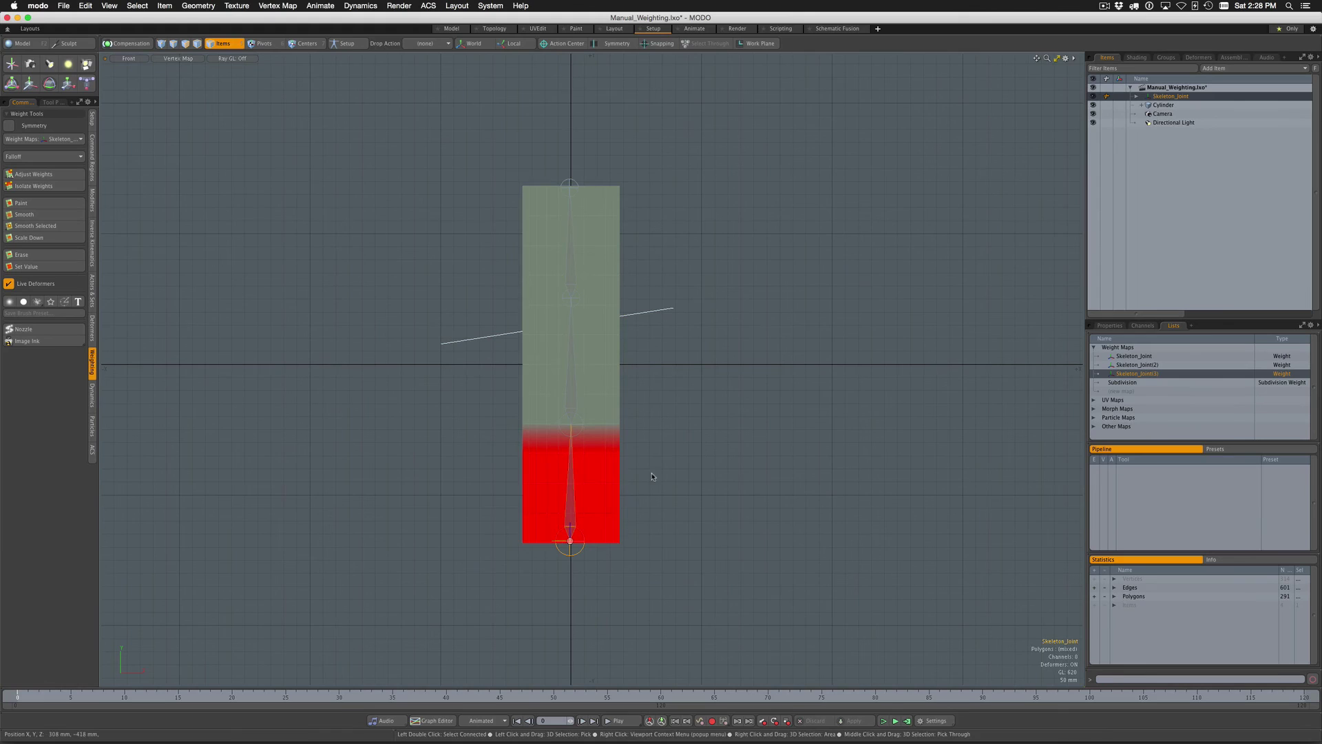
{"action": "key", "text": "e"}
{"action": "left_click_drag", "start_coordinate": [609, 494], "coordinate": [649, 494]}
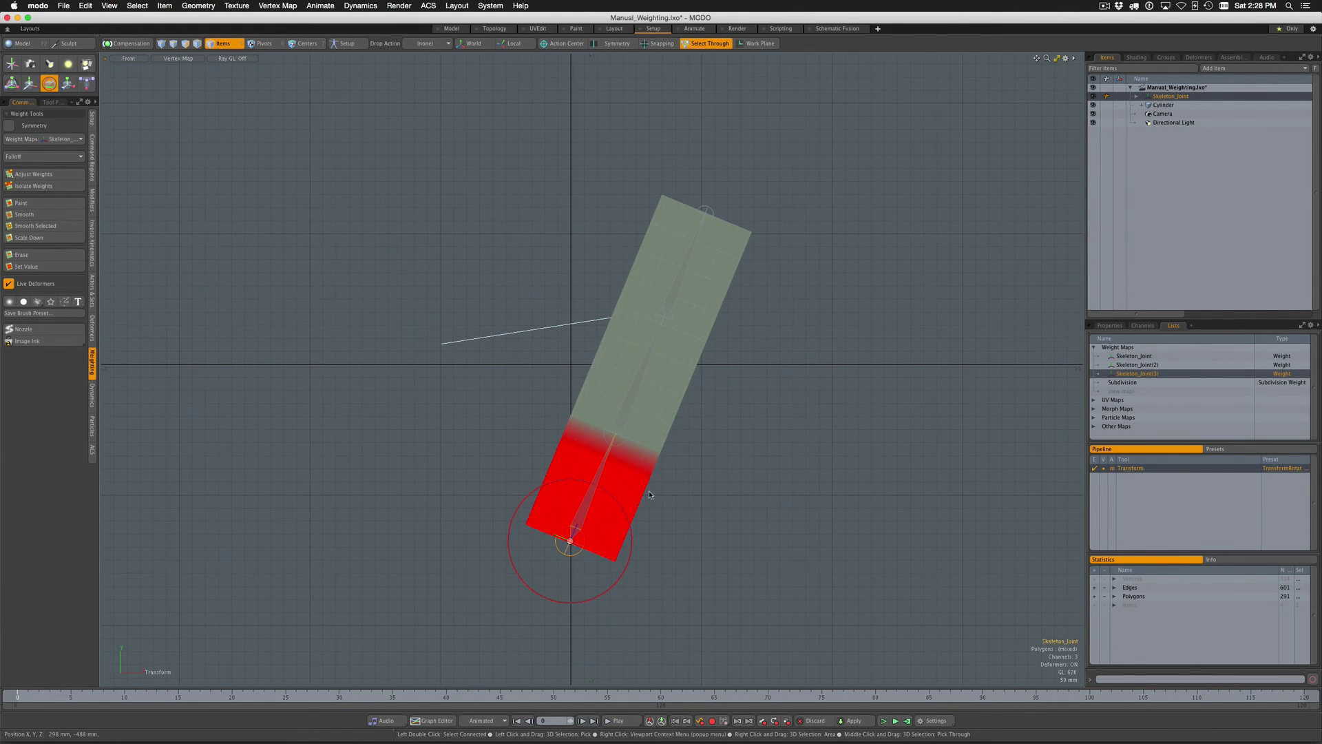
Rotate the middle joint clockwise and the top joint counterclockwise to bend the cylinder.
{"action": "left_click", "coordinate": [615, 432]}
{"action": "left_click_drag", "start_coordinate": [678, 419], "coordinate": [693, 439]}
{"action": "left_click", "coordinate": [700, 340]}
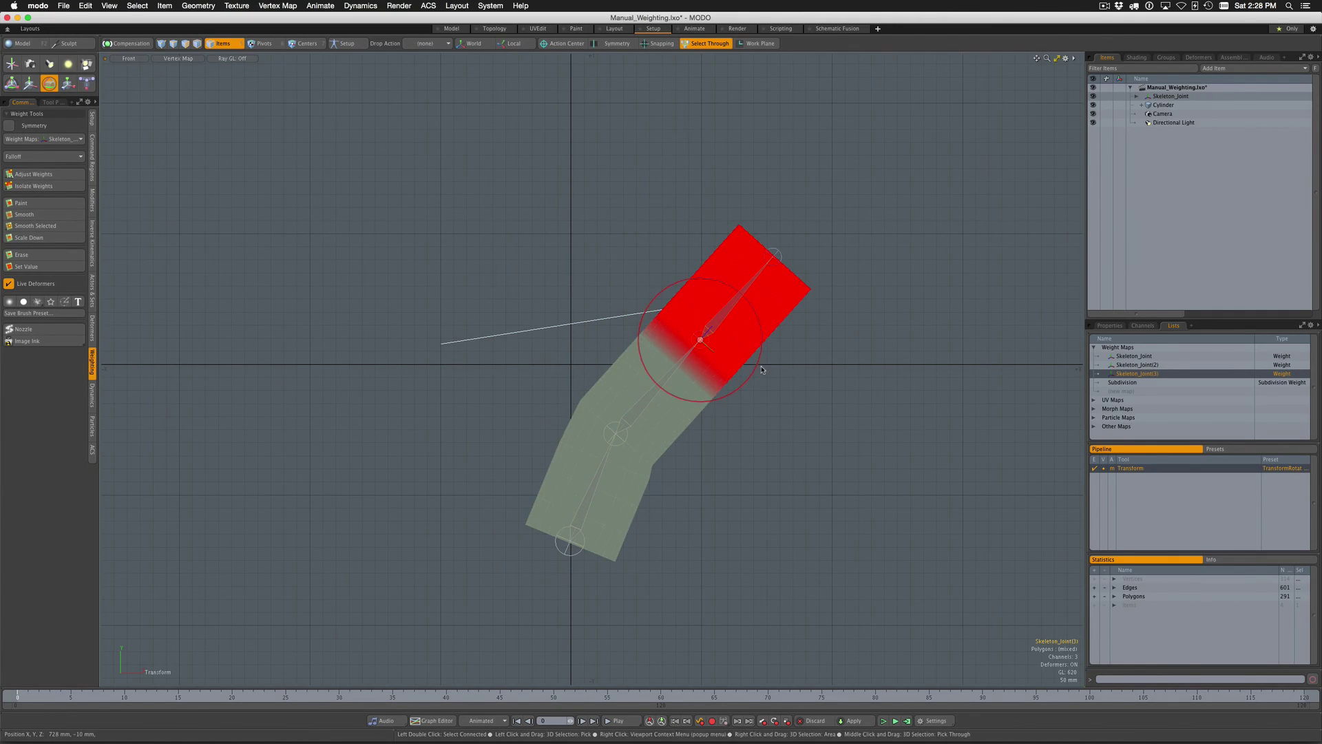
{"action": "left_click_drag", "start_coordinate": [758, 368], "coordinate": [788, 363]}
Select the two-point curve crossing the cylinder in polygon mode and delete it.
{"action": "left_click_drag", "start_coordinate": [671, 527], "coordinate": [704, 482], "text": "ctrl+alt"}
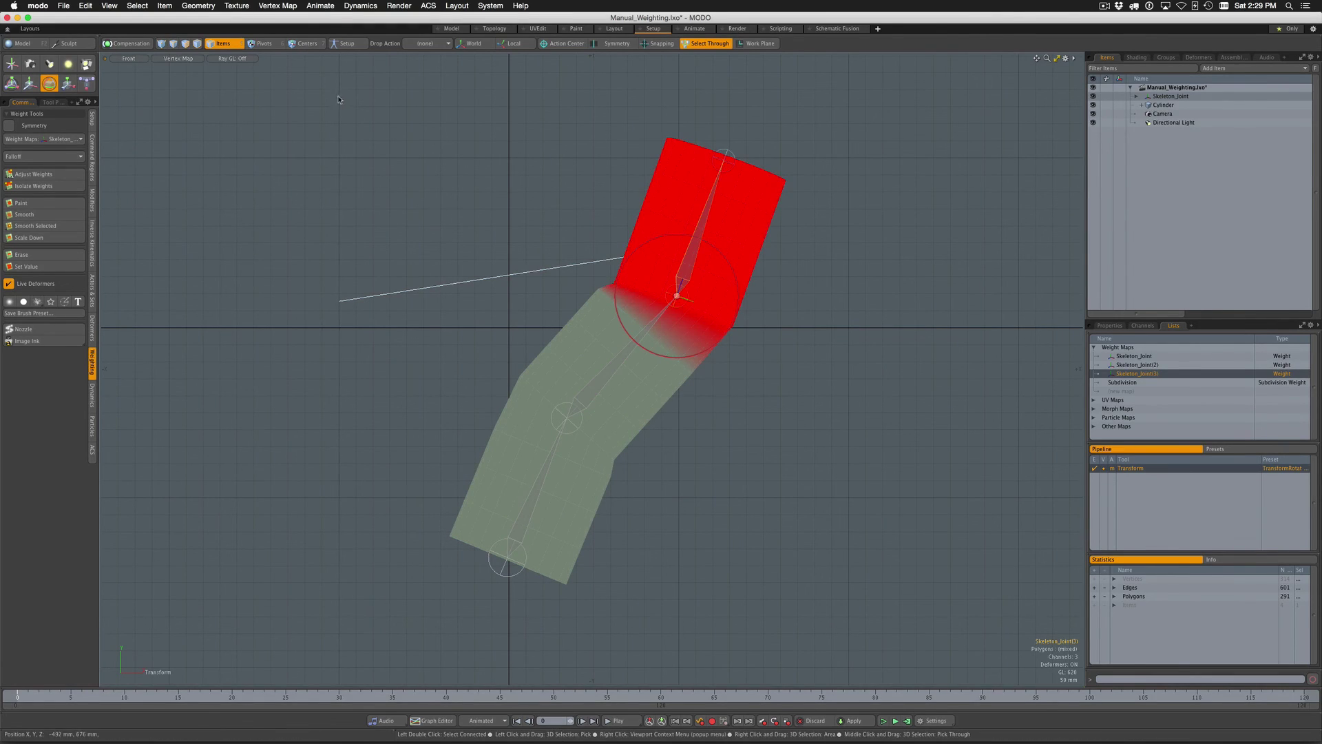
{"action": "left_click", "coordinate": [186, 46]}
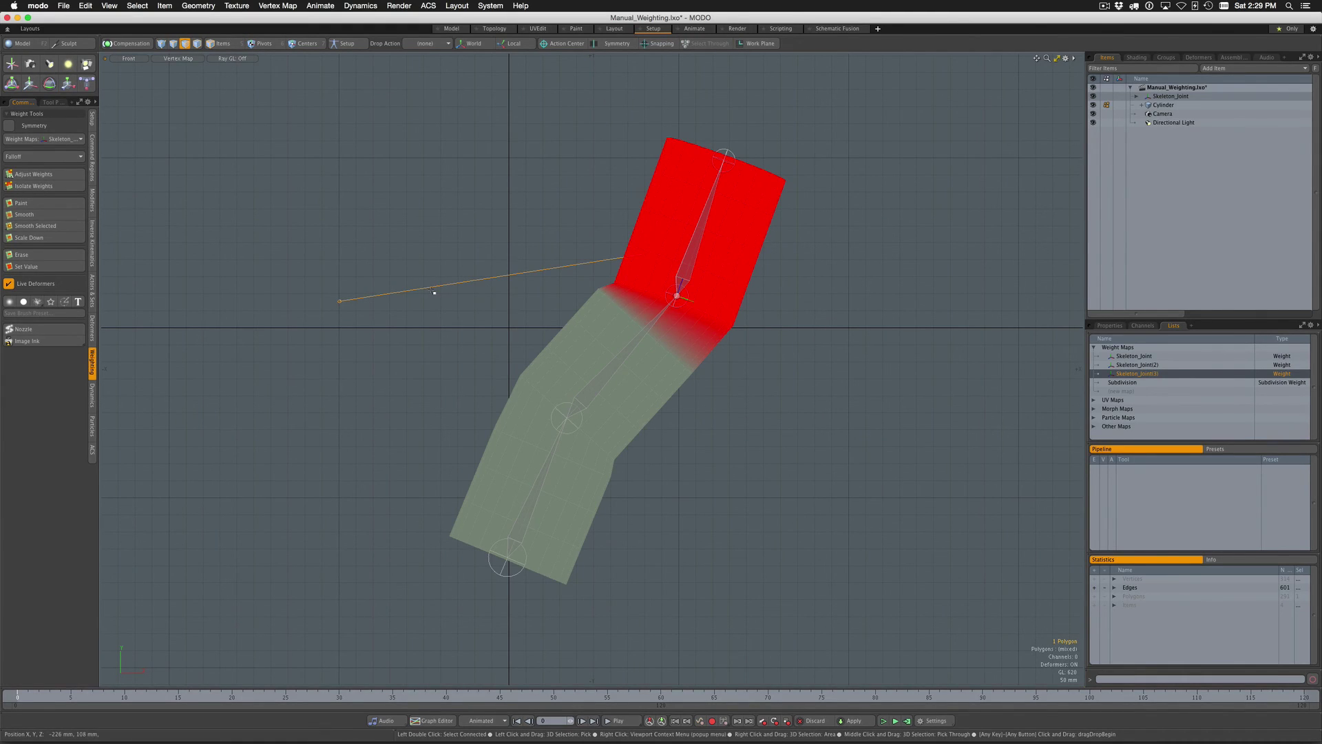
{"action": "key", "text": "Delete"}
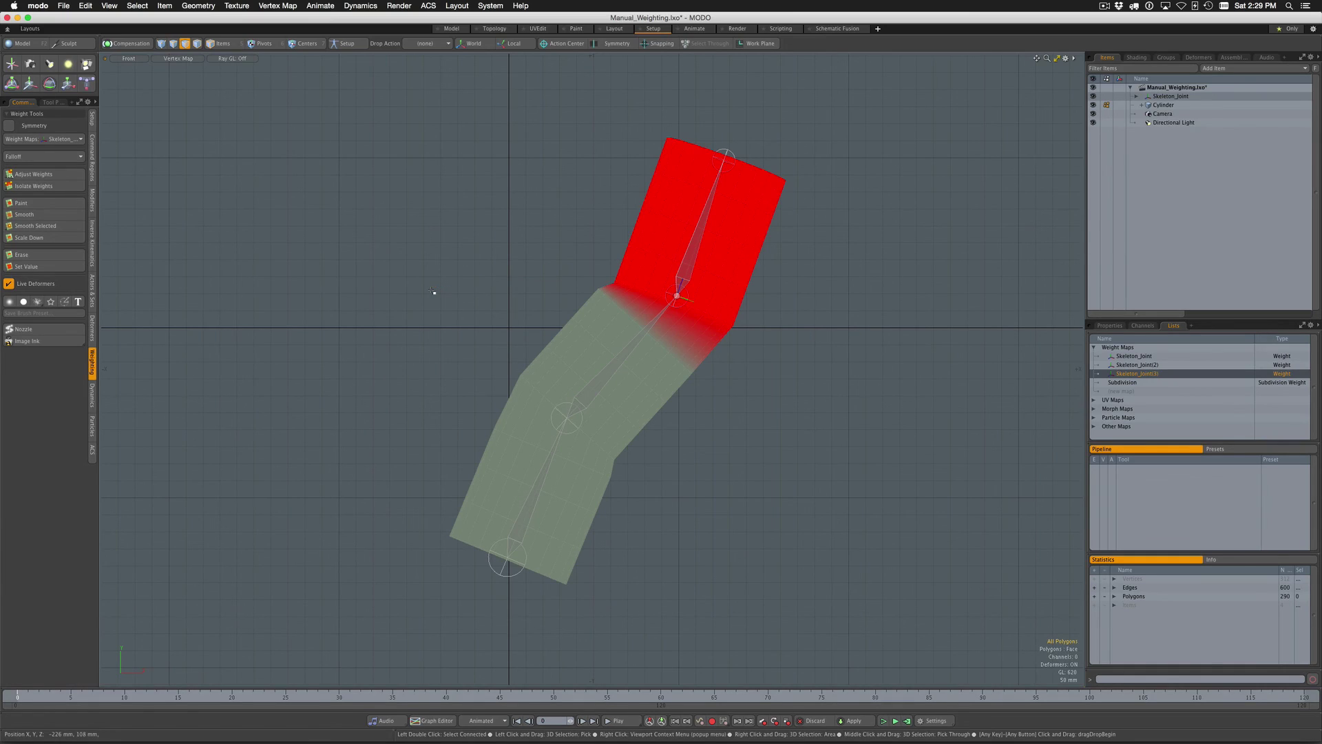